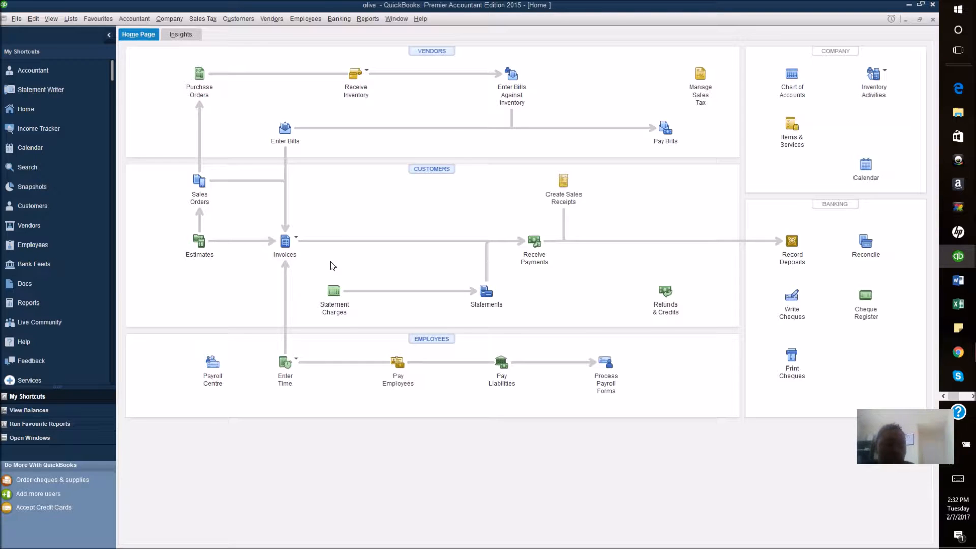
Step: Start a new invoice and begin adding a new customer from the Customer:Job list
click(286, 241)
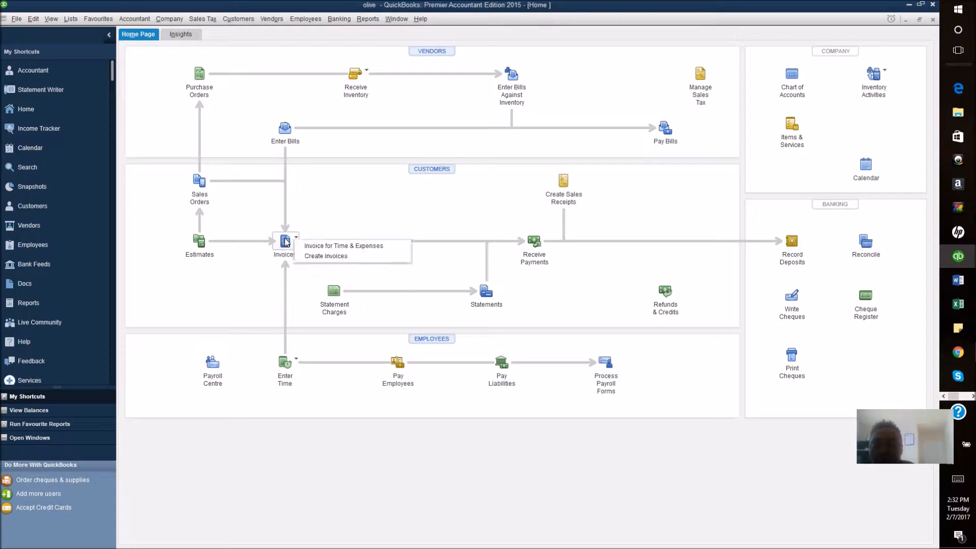
click(316, 257)
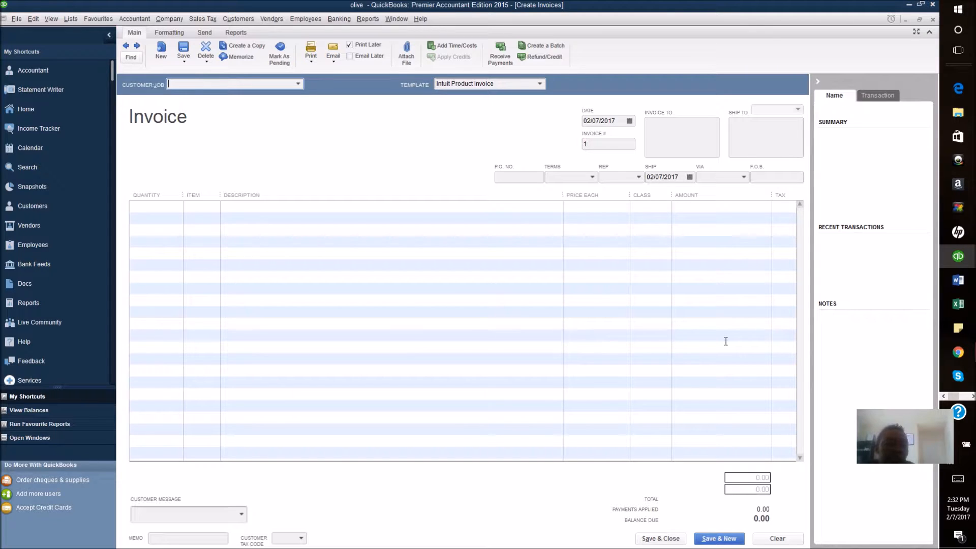
click(301, 85)
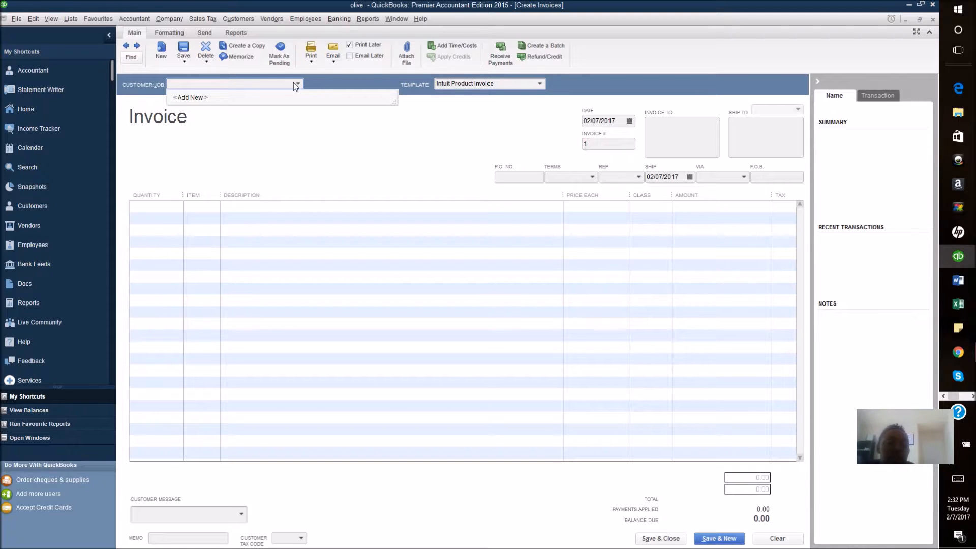
click(185, 97)
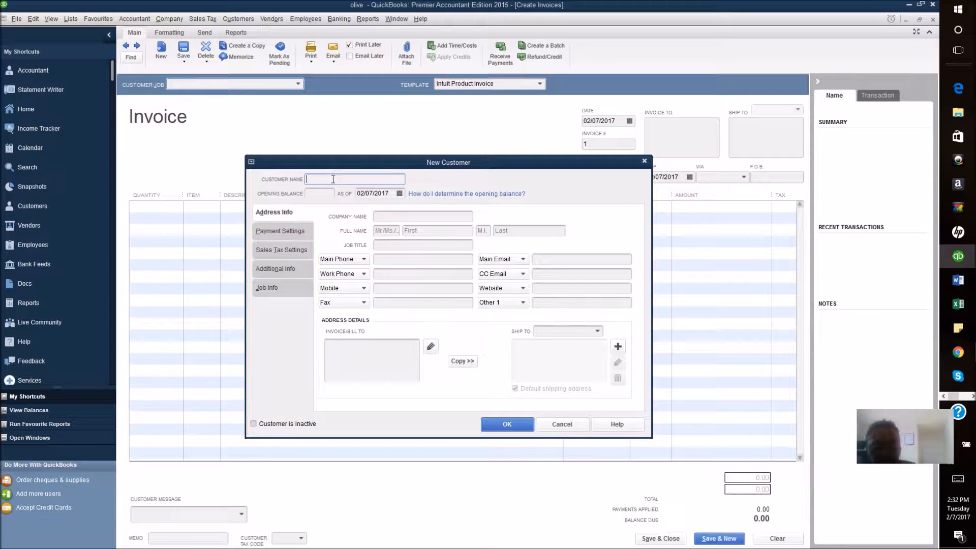
Step: Enter the customer name, company name Olive Oil, and the contact's first and last name
text(Danielle)
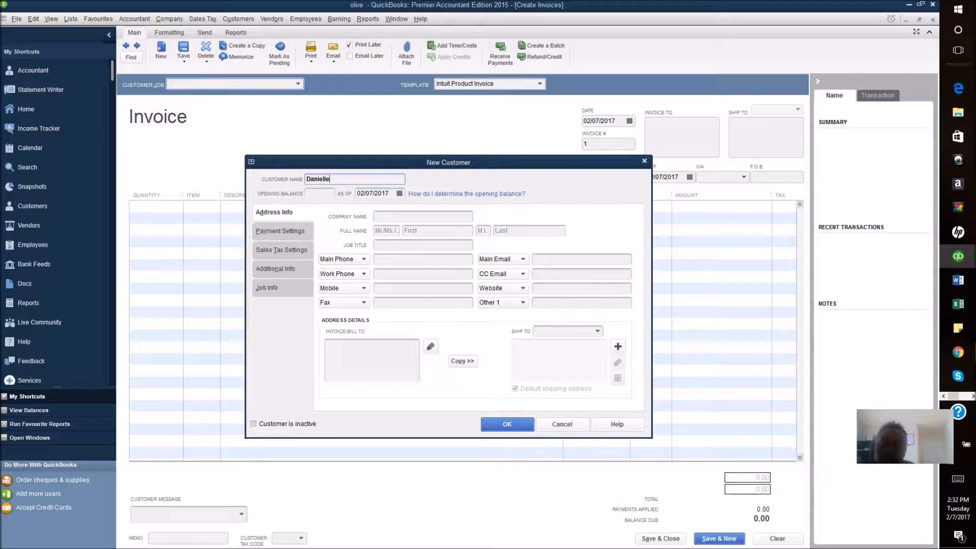
key(Tab)
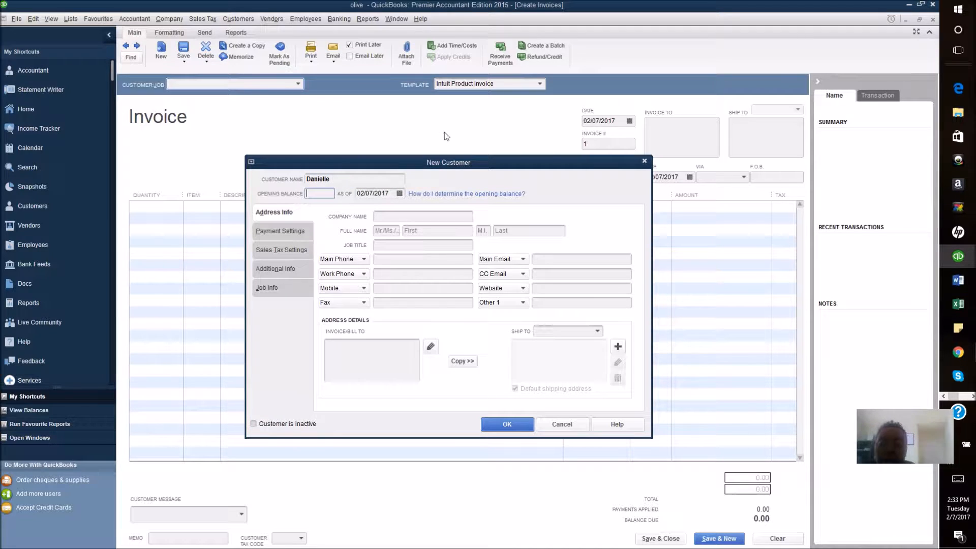
key(Tab)
click(398, 218)
text(Ol)
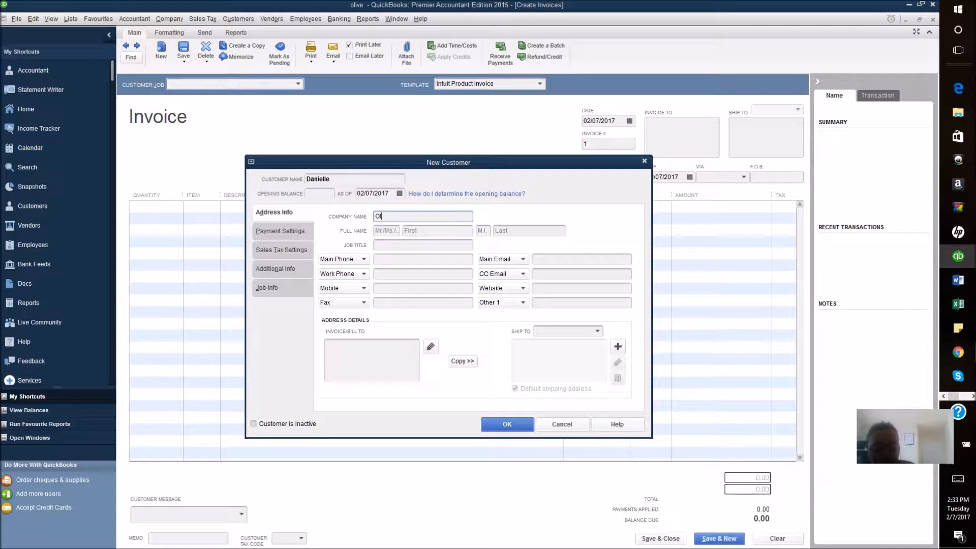
text(ive Oil)
key(Tab)
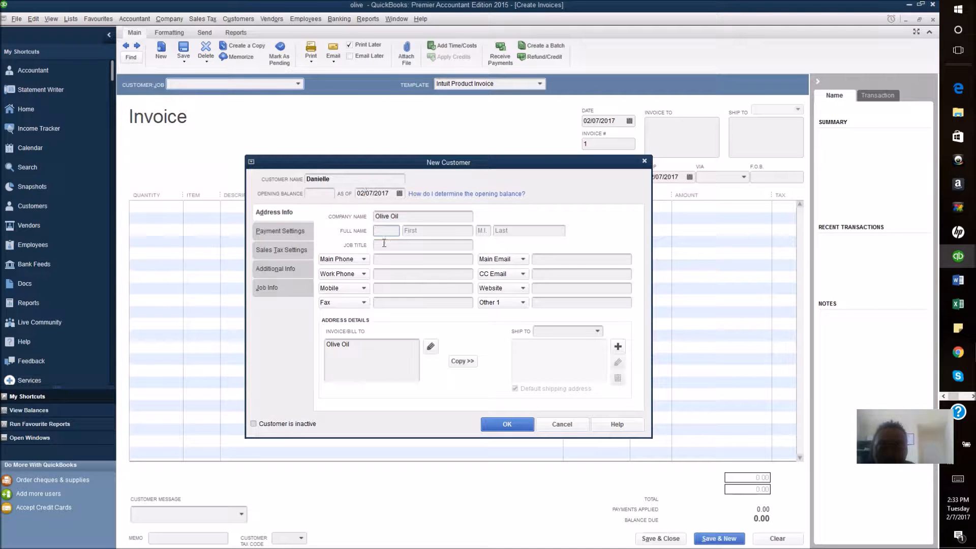
key(Tab)
key(Tab)
key(Tab)
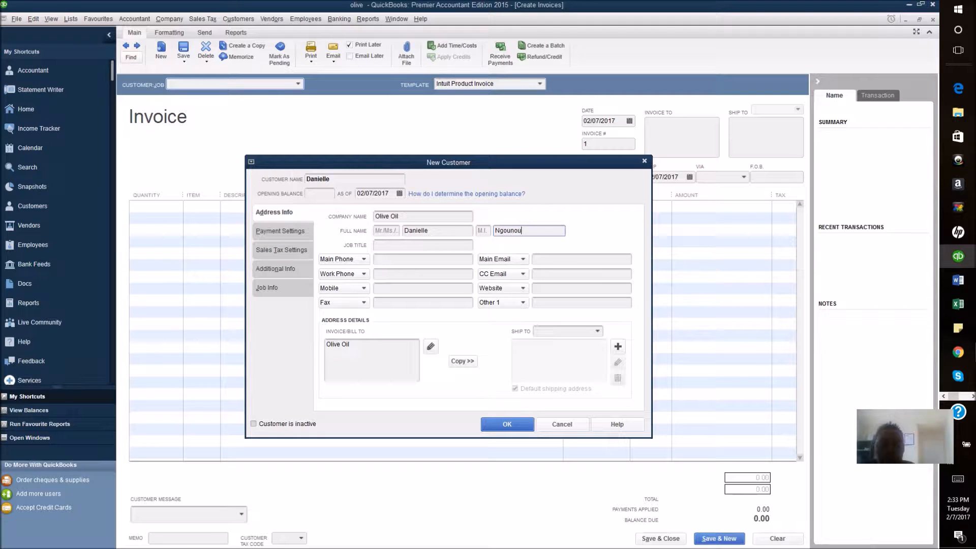
click(396, 361)
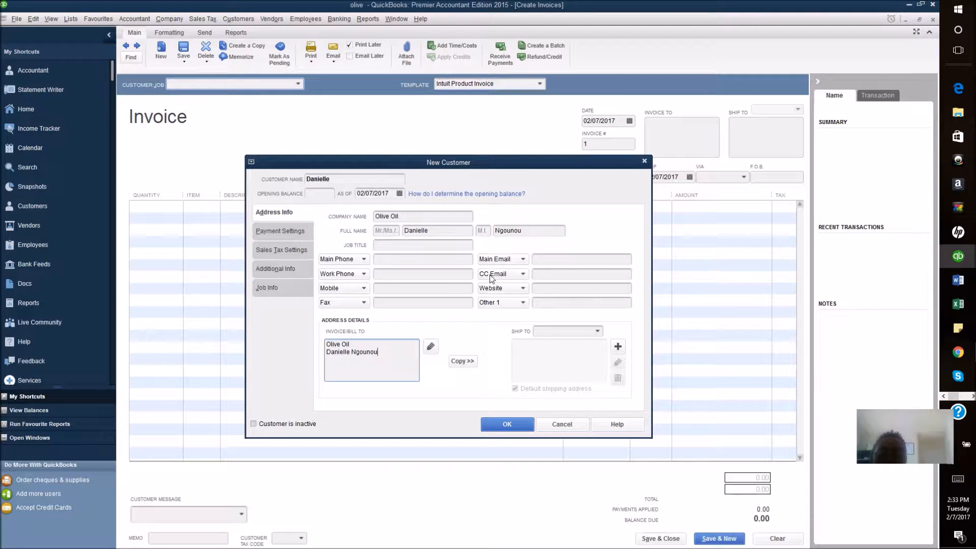
Step: Fill in the customer's main phone number and main e-mail address
click(406, 262)
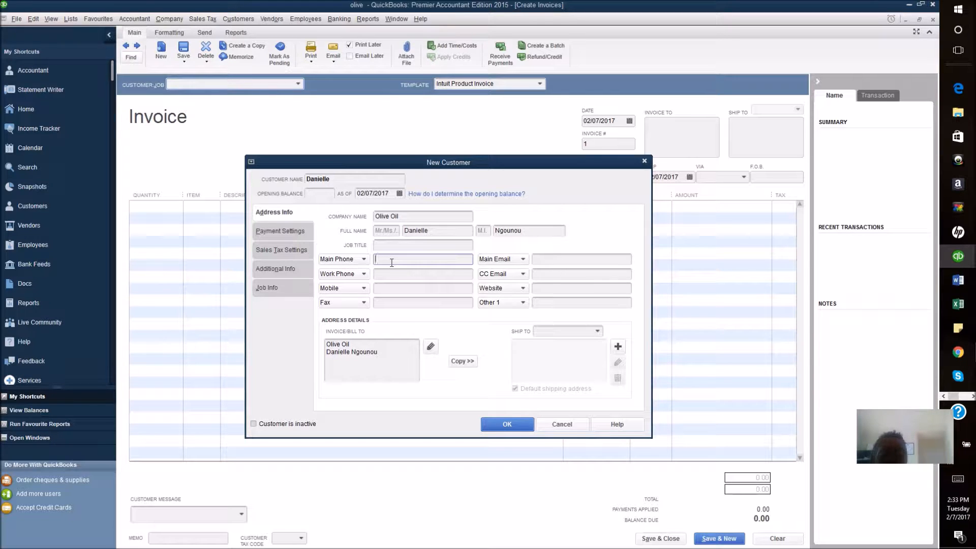
key(Tab)
key(Tab)
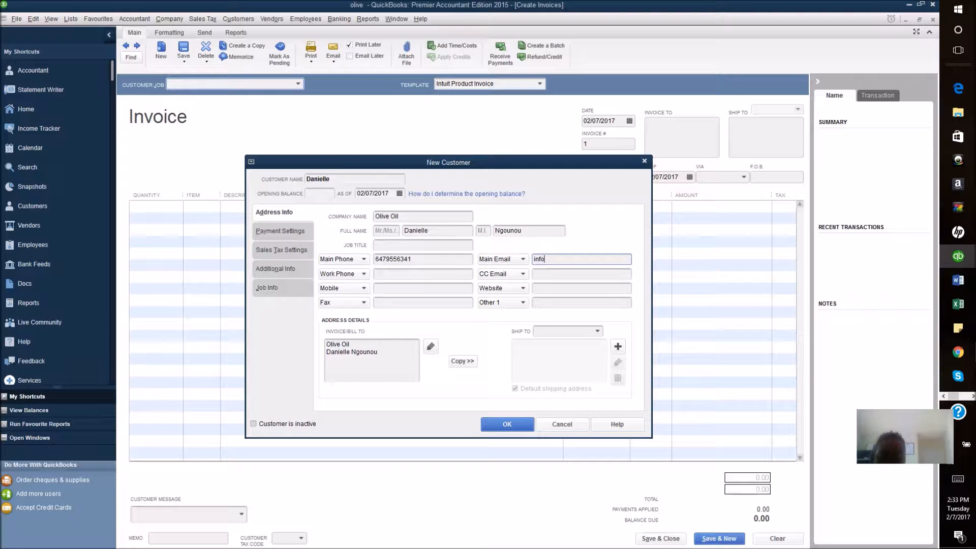
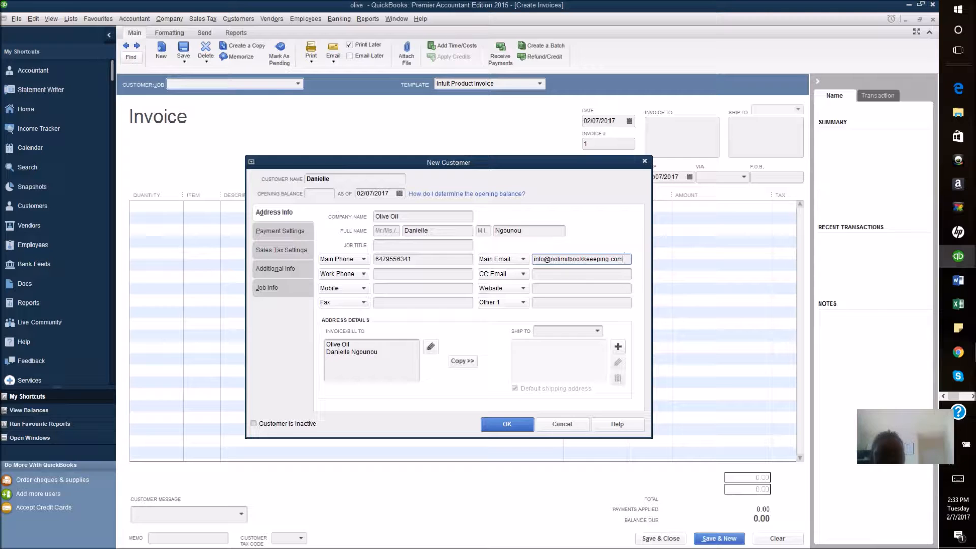
key(Tab)
key(Tab)
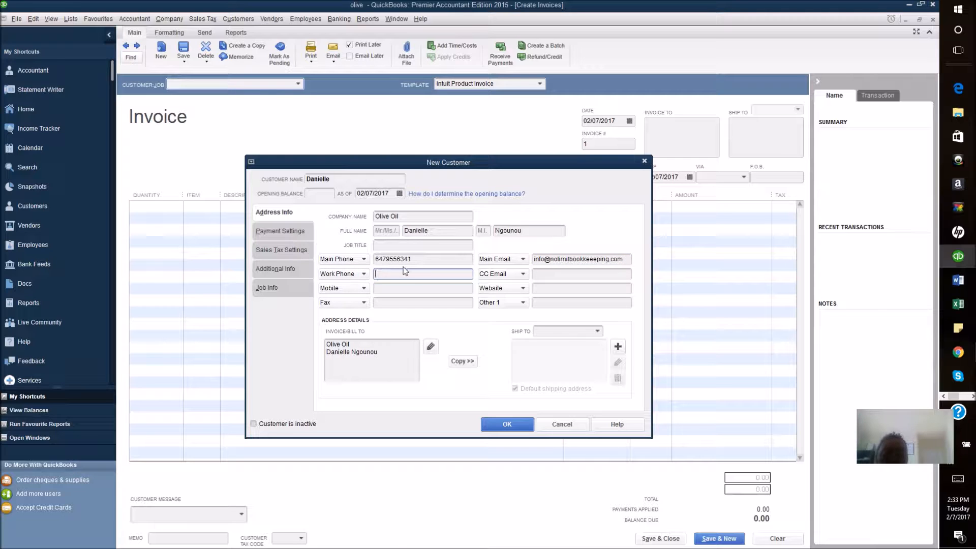
click(377, 365)
click(441, 291)
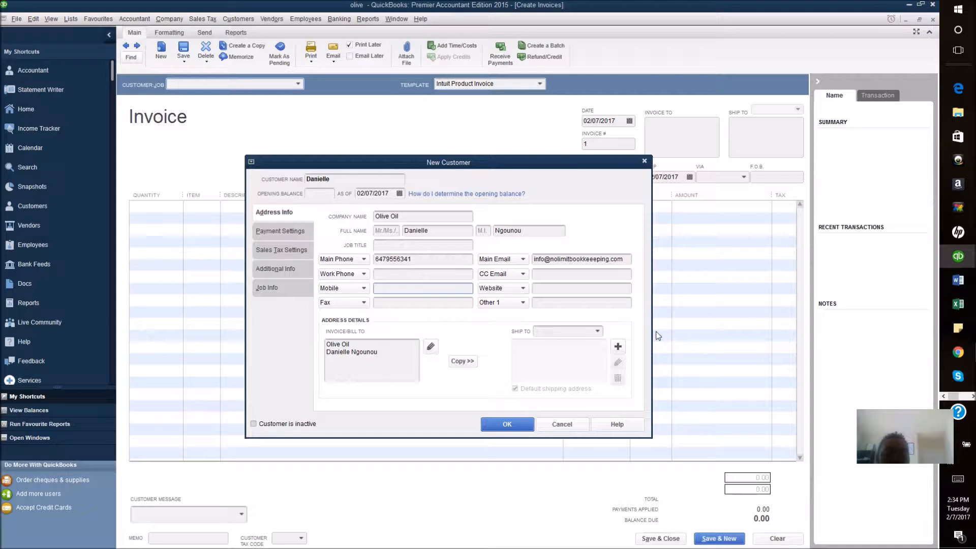
click(598, 332)
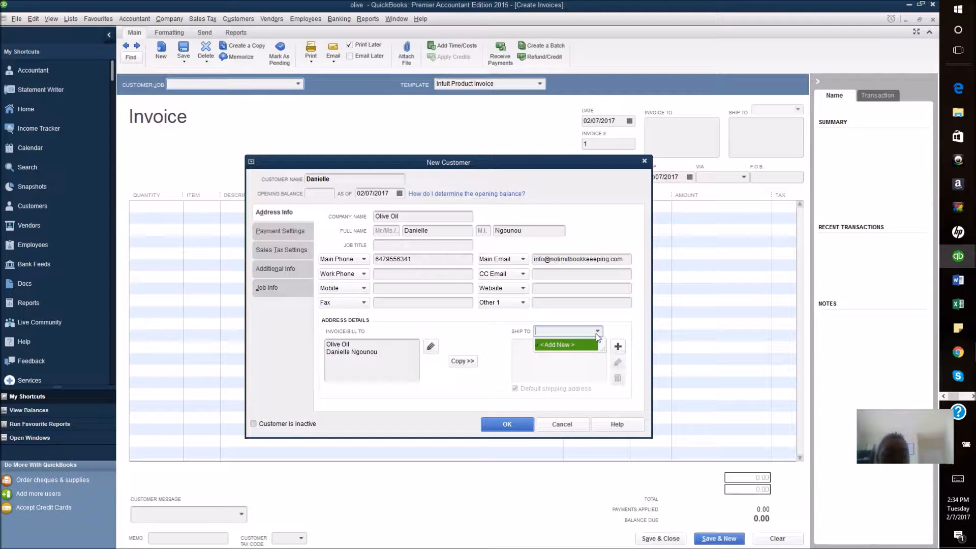
Step: Add a default shipping address copied from billing, in Toronto, ON, Canada, with postal code
click(589, 330)
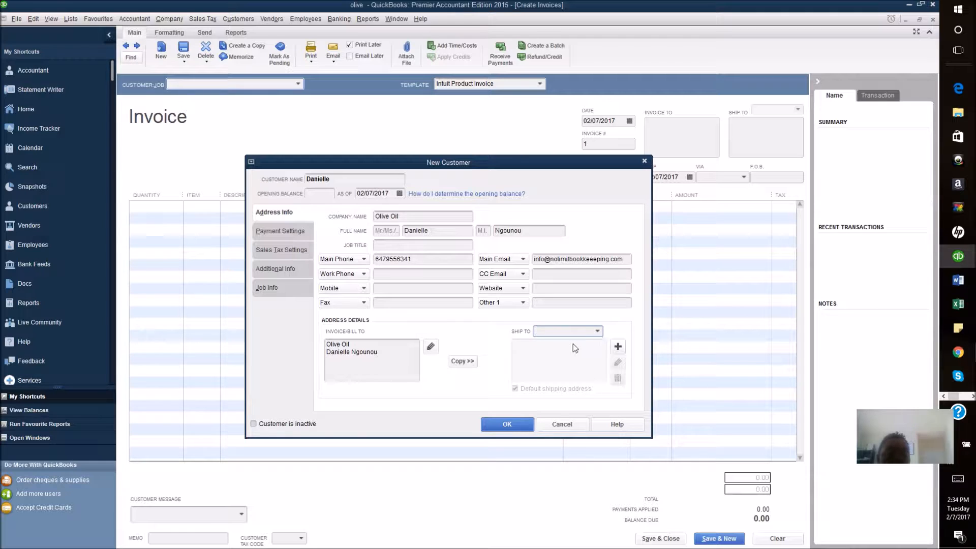
click(463, 361)
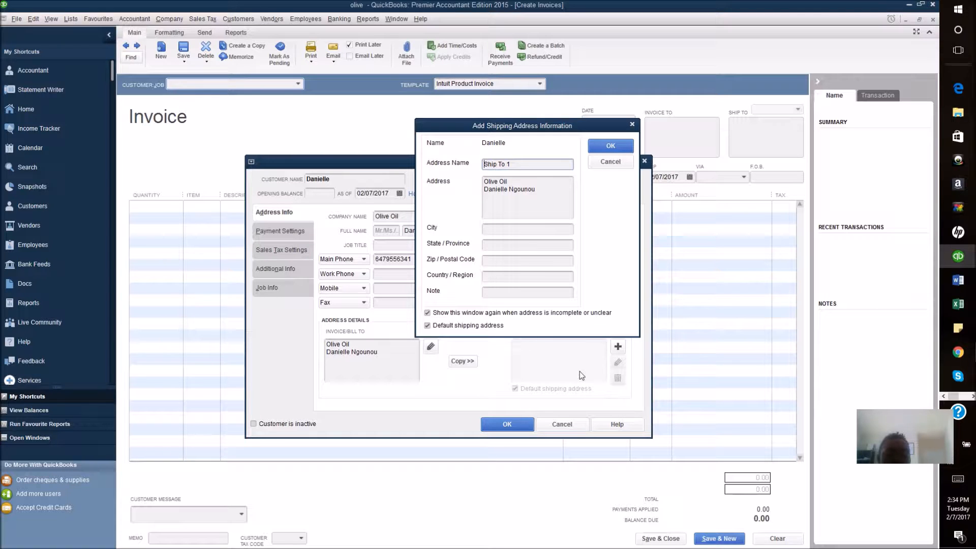
click(515, 231)
text(Toromto)
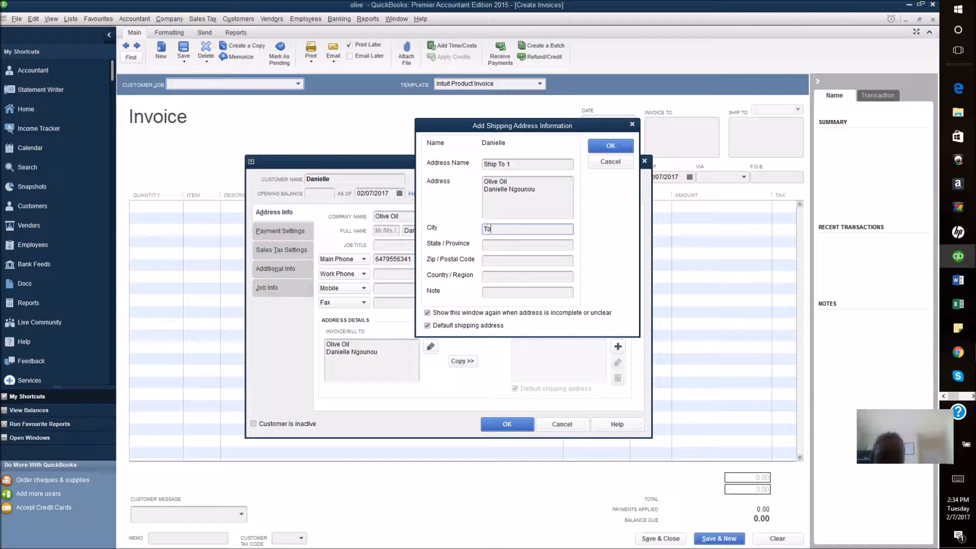
key(BackSpace)
key(BackSpace)
key(BackSpace)
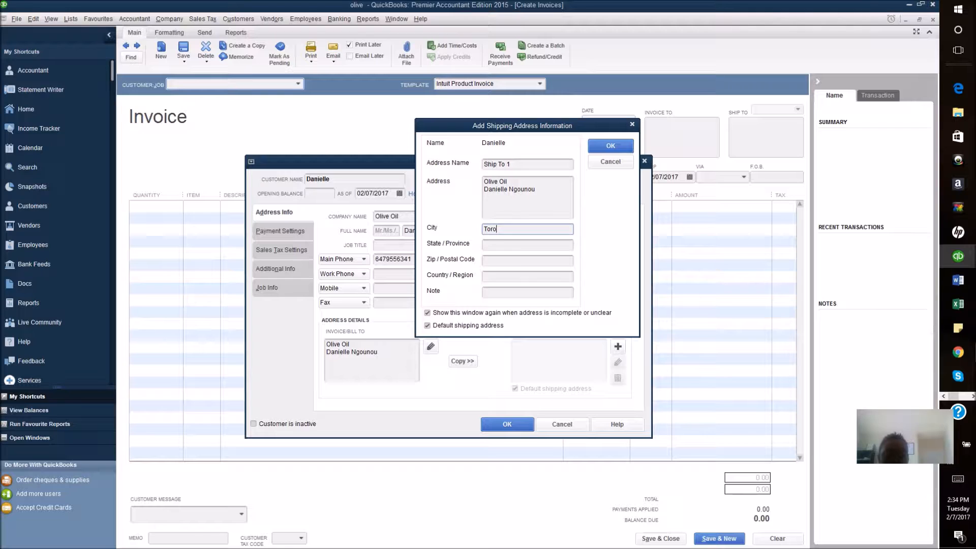
text(nto)
key(Tab)
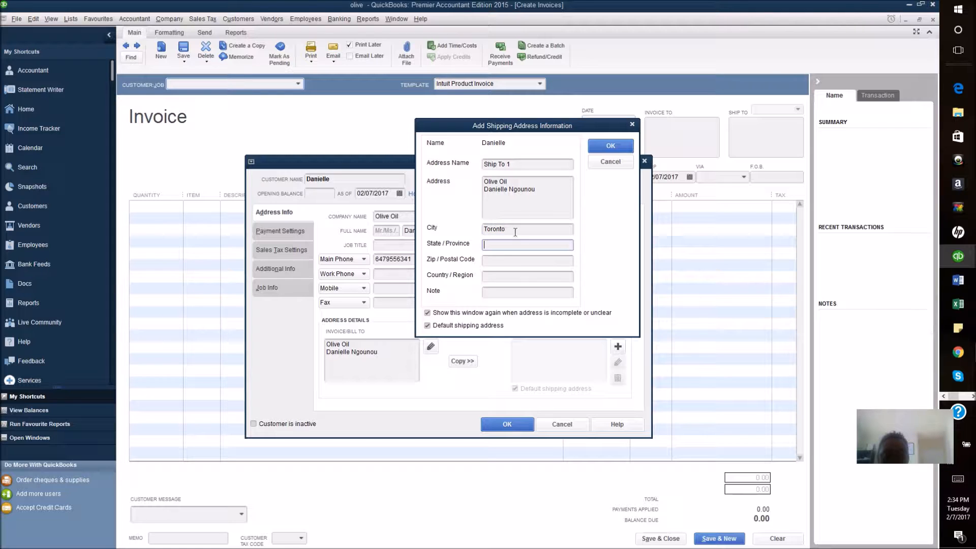
text(on)
key(Tab)
text(M)
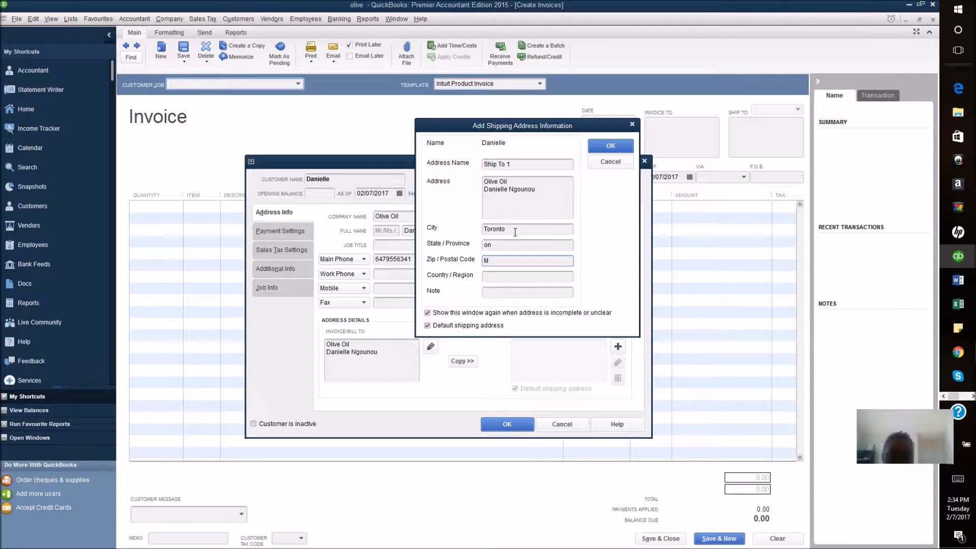
text(4)
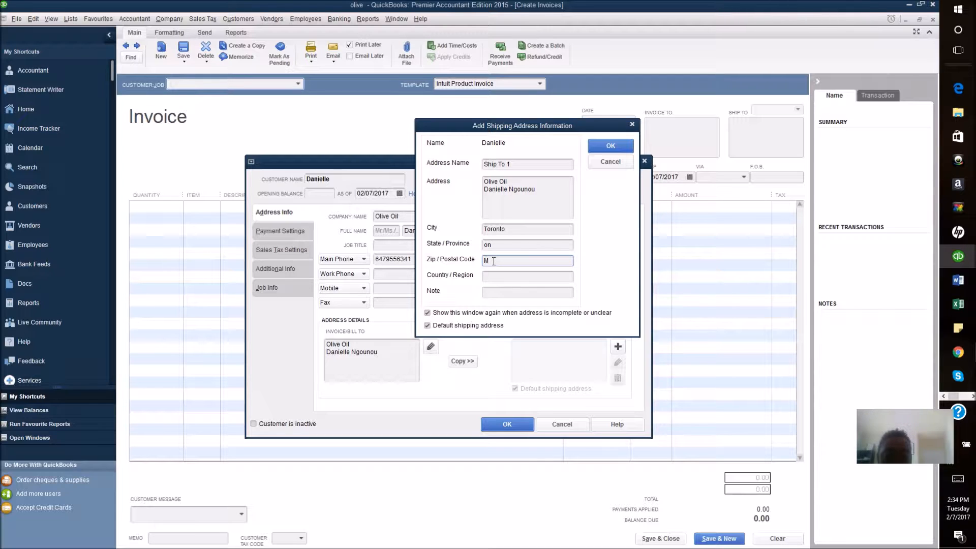
text(P1E5)
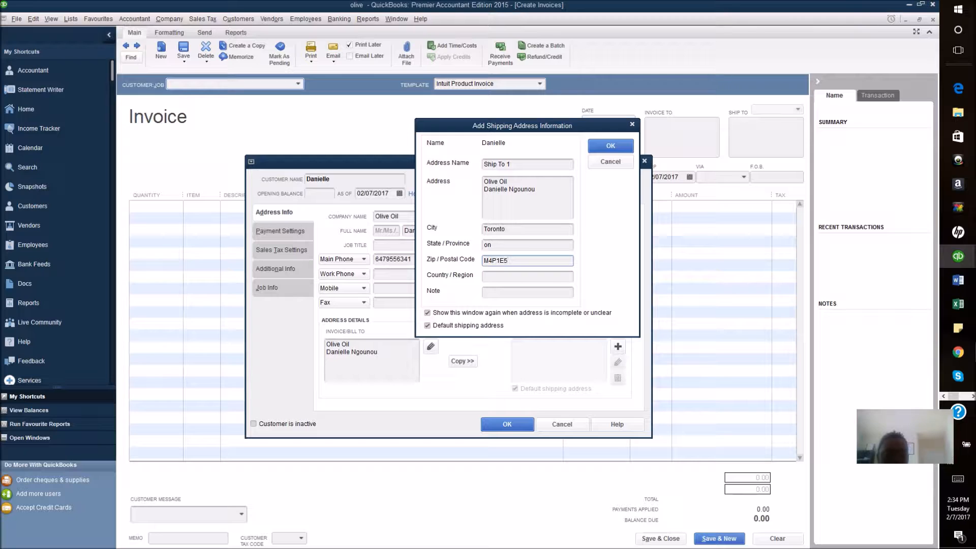
click(492, 274)
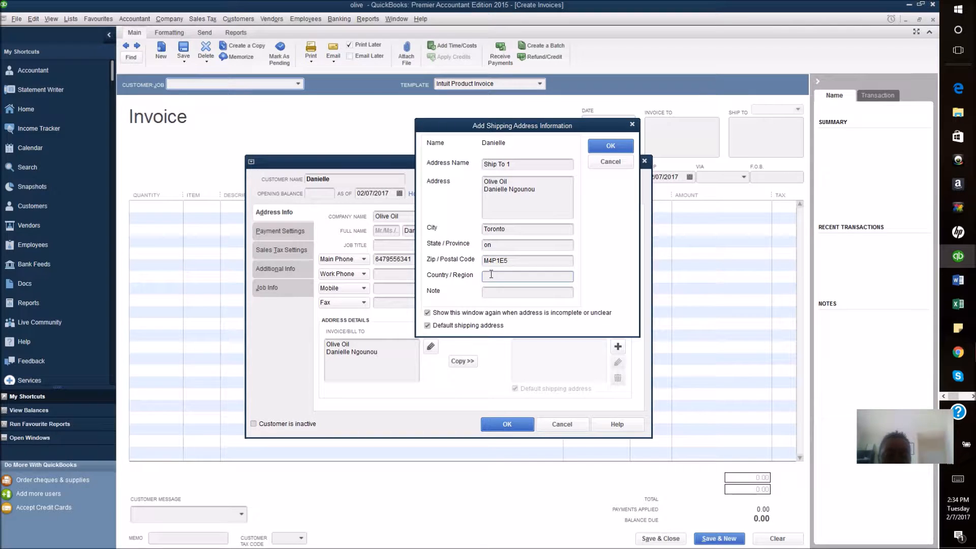
text(Canada)
click(498, 291)
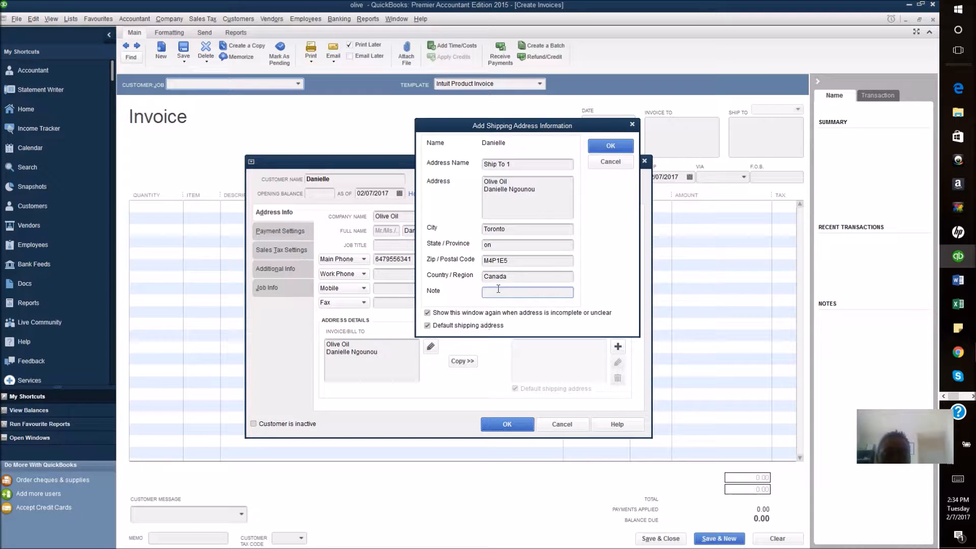
click(610, 146)
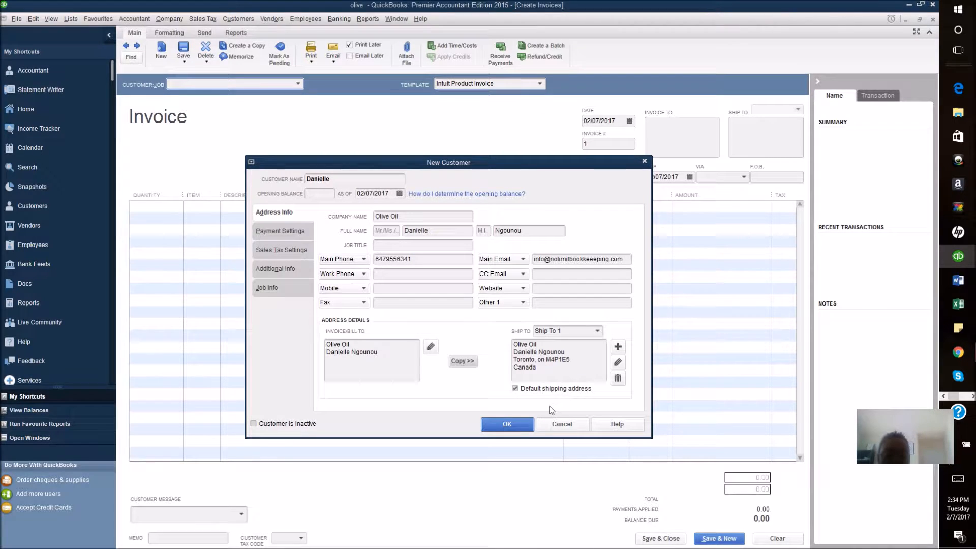
Step: Save the new customer, enter quantity 20 on invoice line one, and start a new item
click(522, 426)
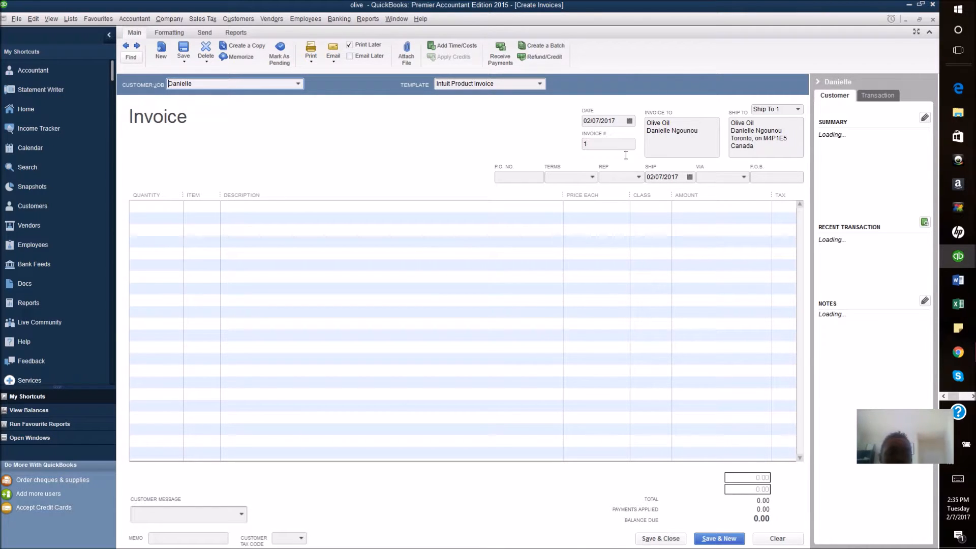
click(145, 206)
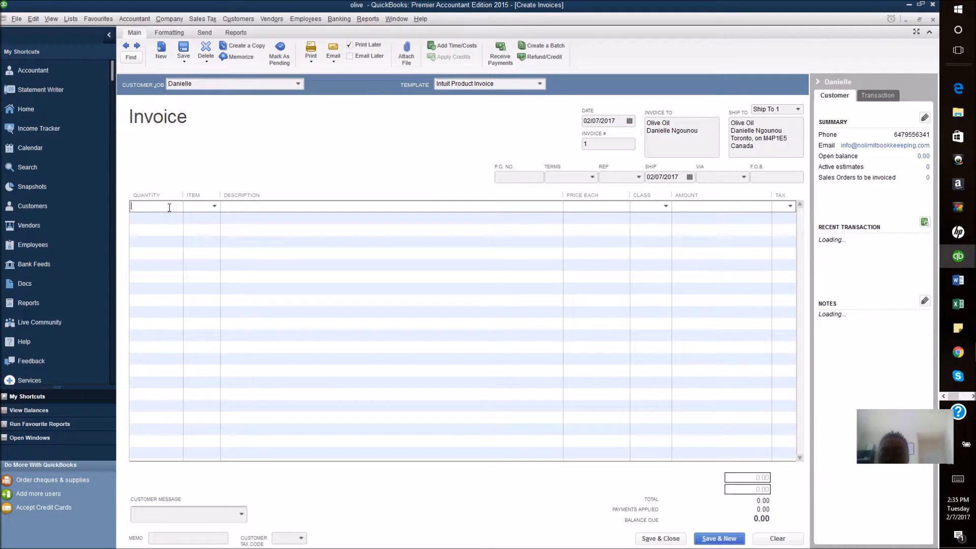
text(20)
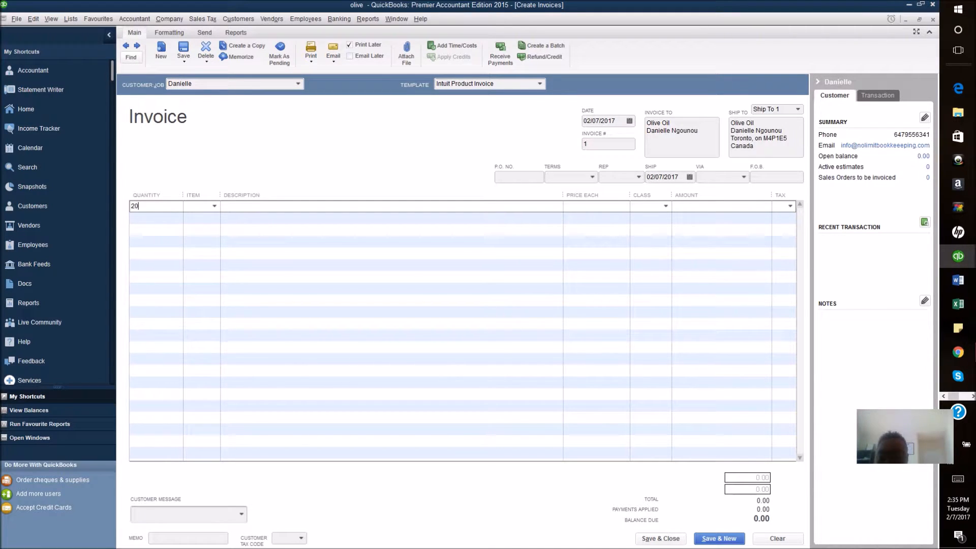
key(Tab)
click(214, 207)
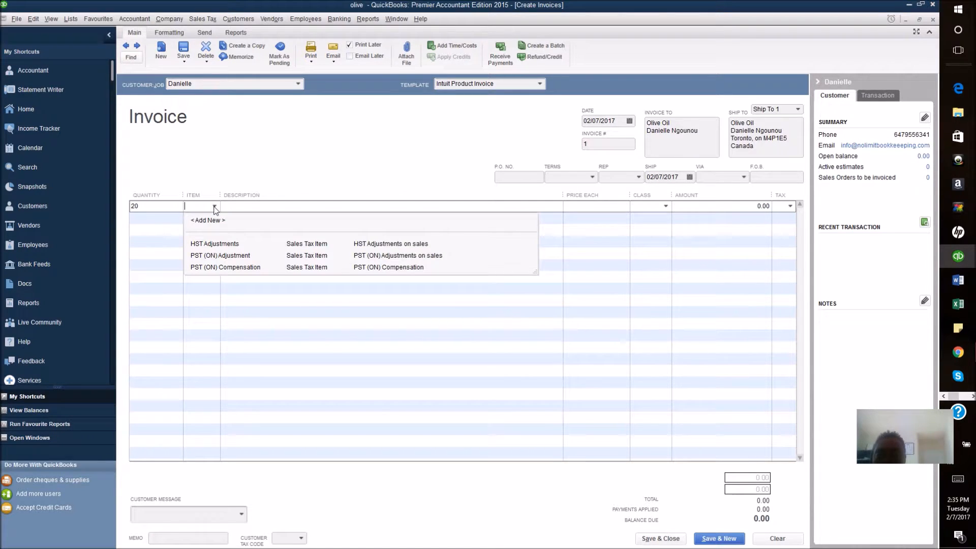
key(Escape)
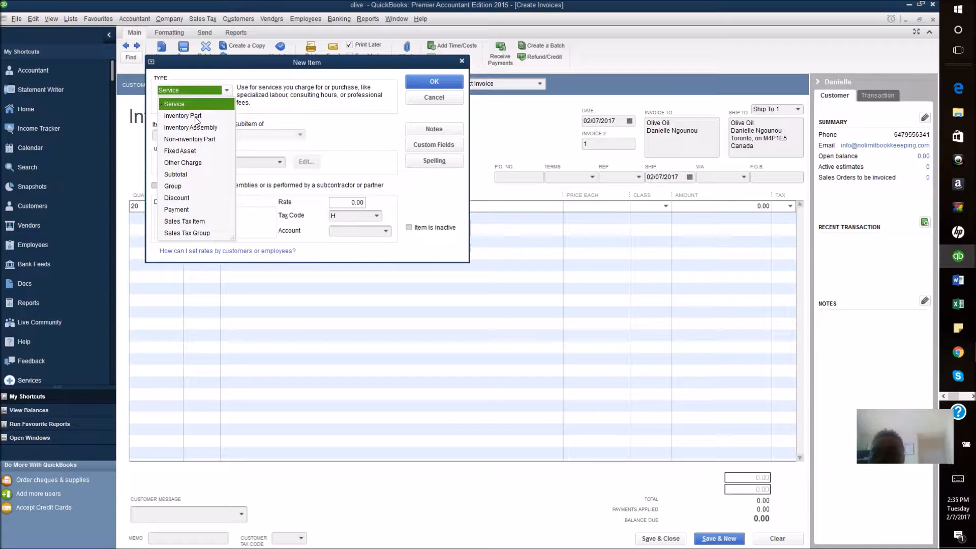
Step: Make the new item a Non-inventory Part named Olive oil
click(196, 139)
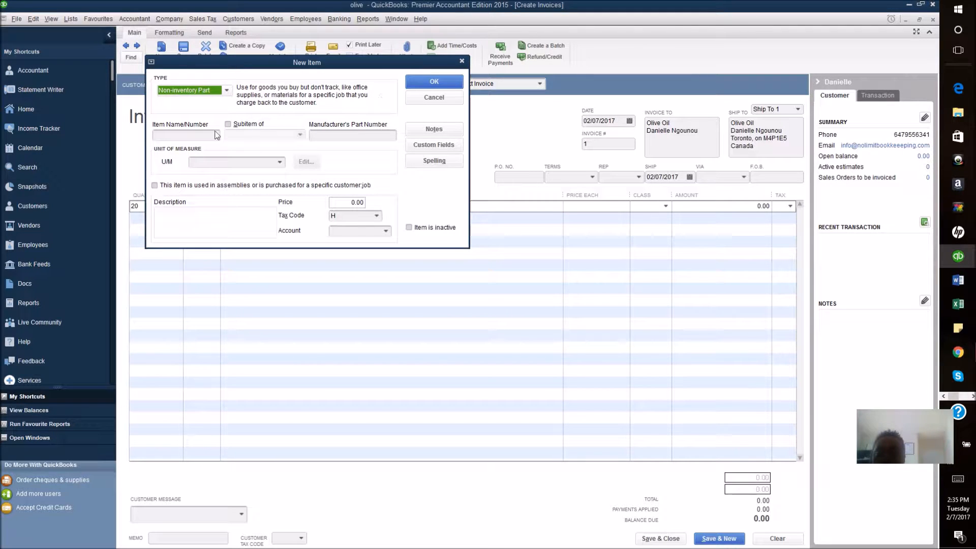
click(210, 135)
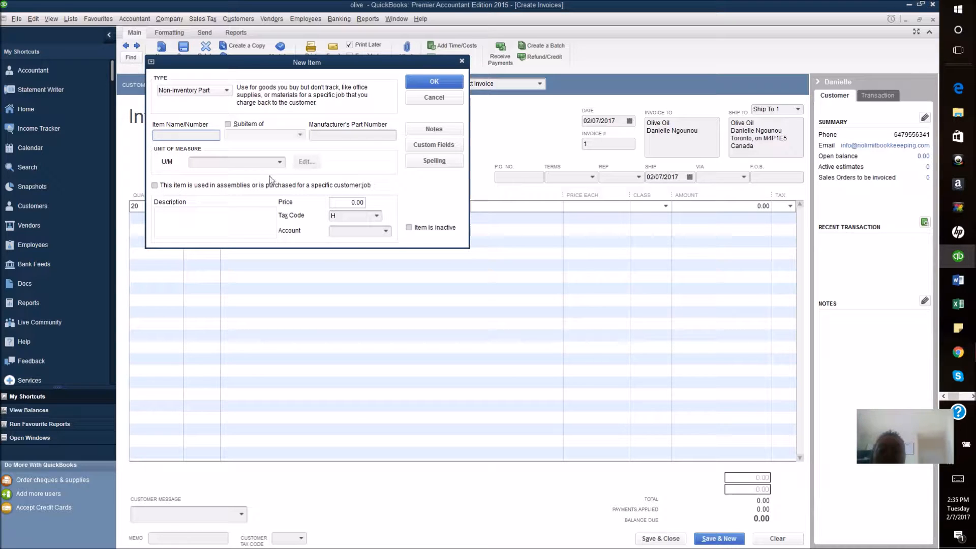
click(220, 212)
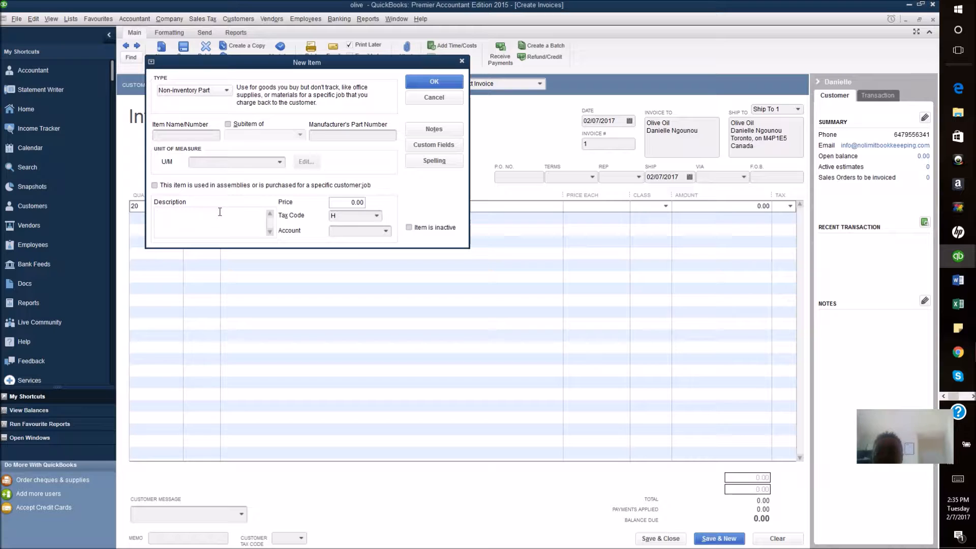
click(186, 134)
text(O)
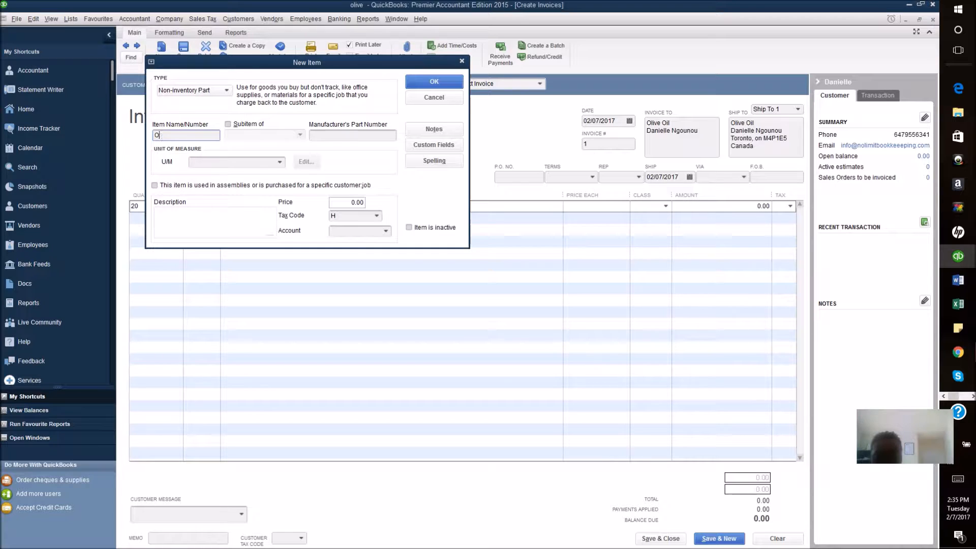
text(ilve oil)
key(Tab)
key(Tab)
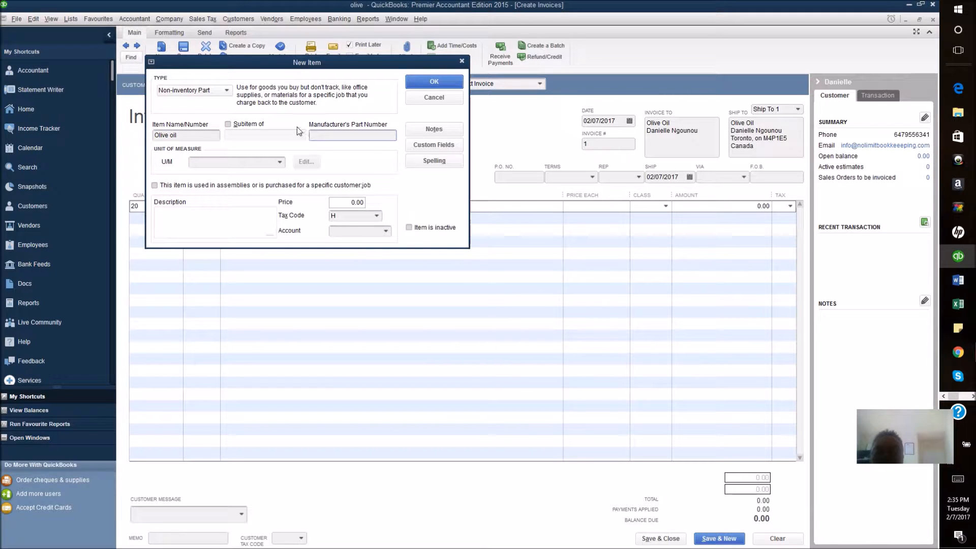
click(258, 213)
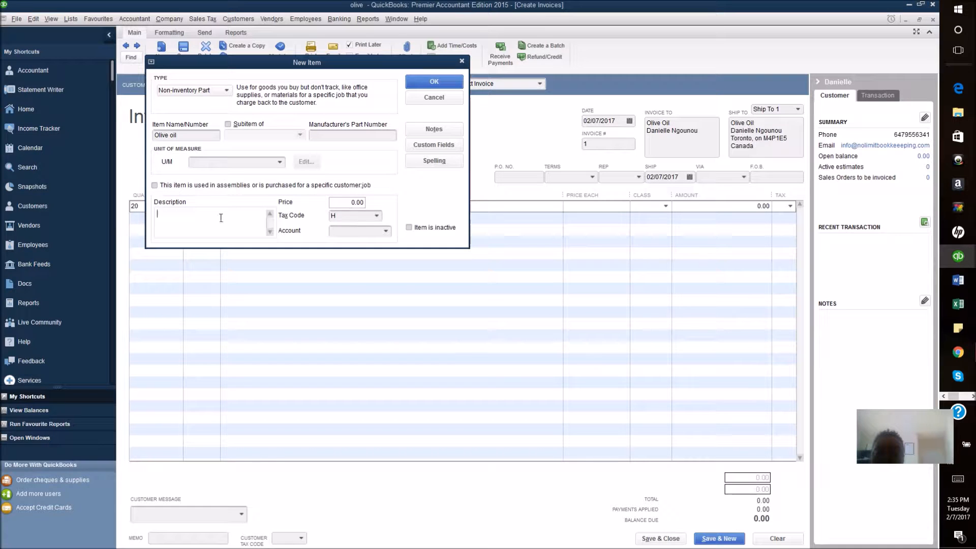
click(348, 202)
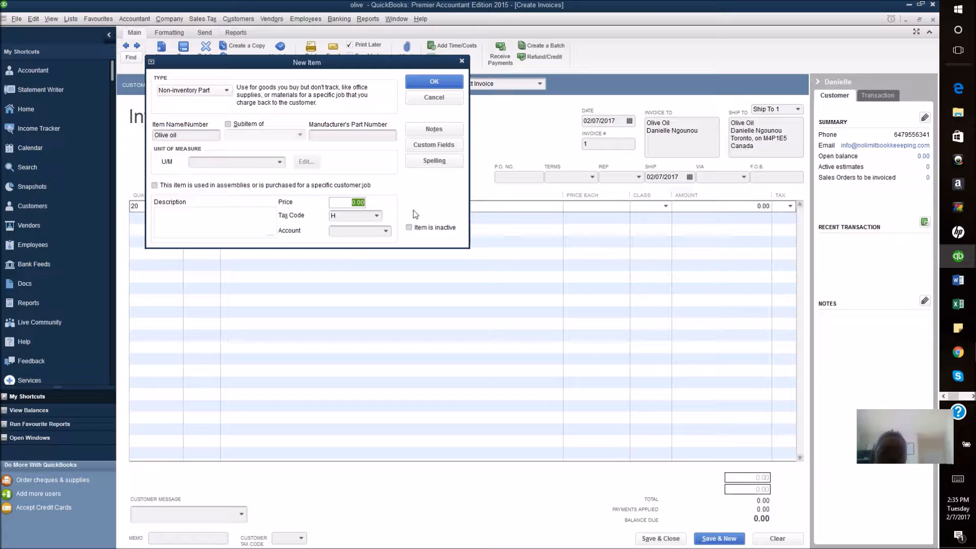
Step: Give Olive oil price 10.00, HST tax code, Sales account and description 'Olive oil bottle unit', then save
text(10)
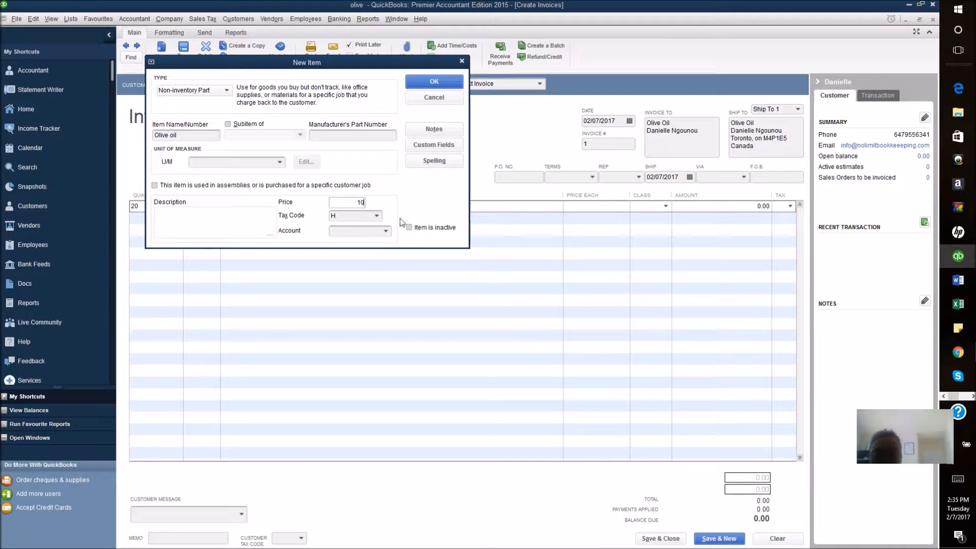
click(377, 216)
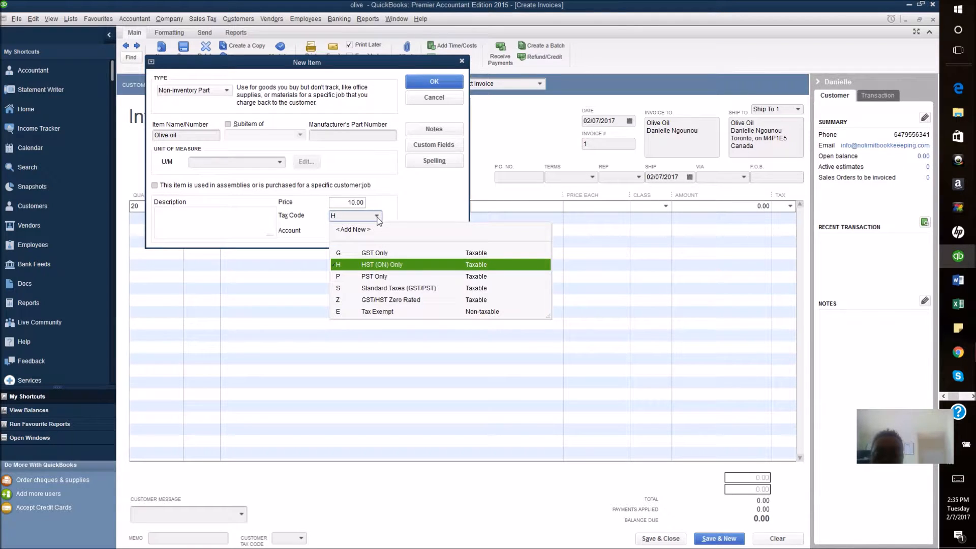
click(377, 218)
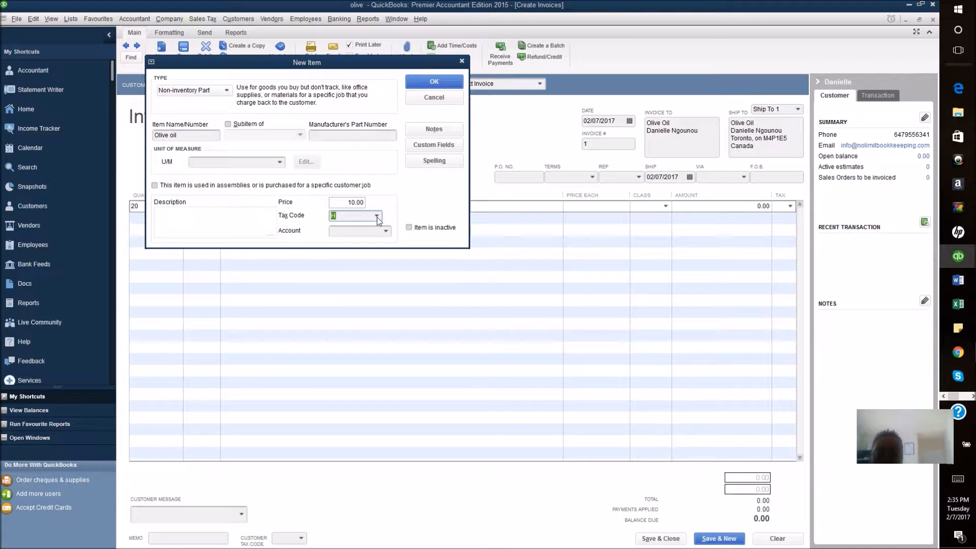
click(387, 233)
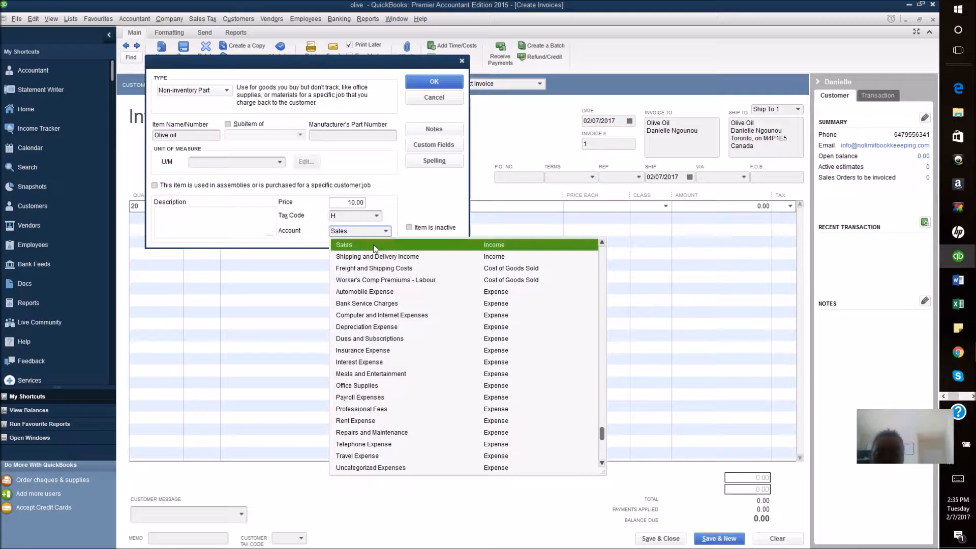
click(379, 247)
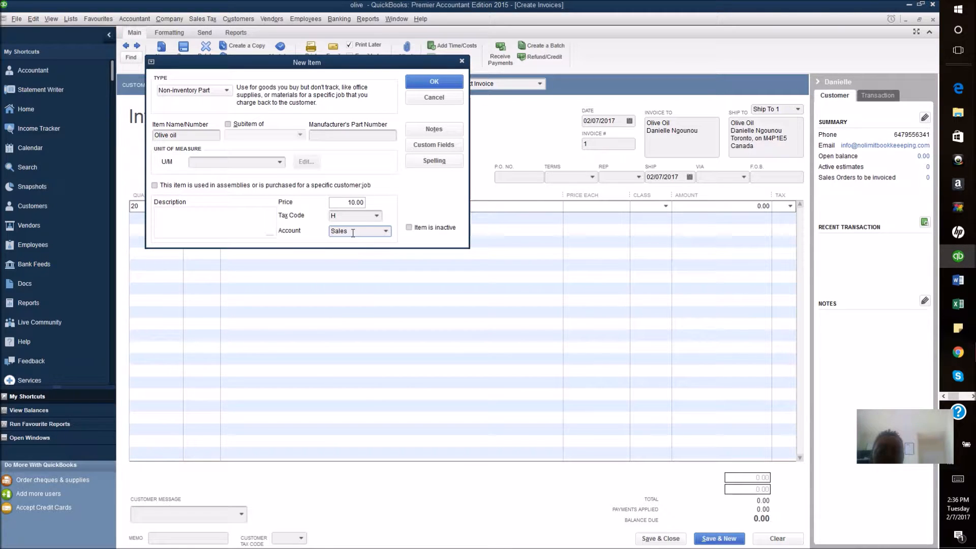
click(229, 216)
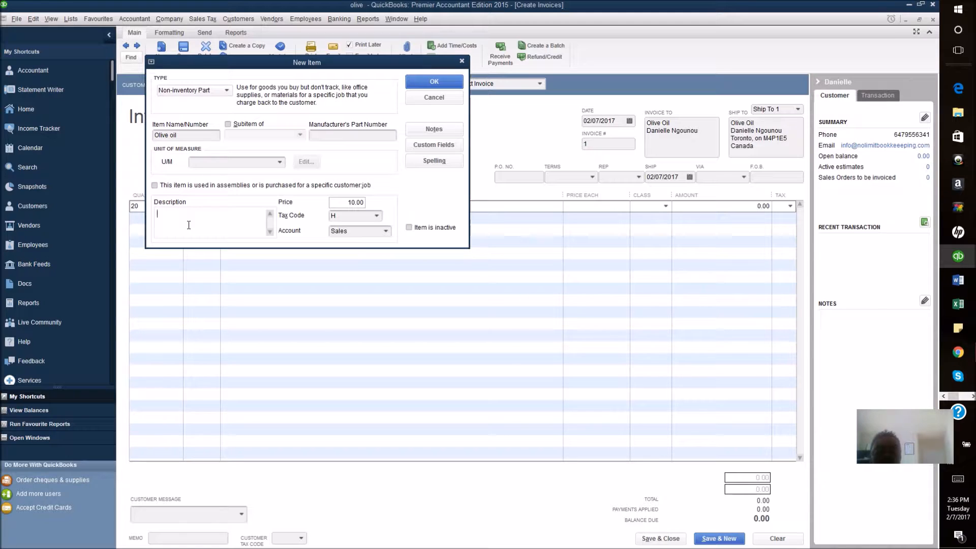
text(Oliv)
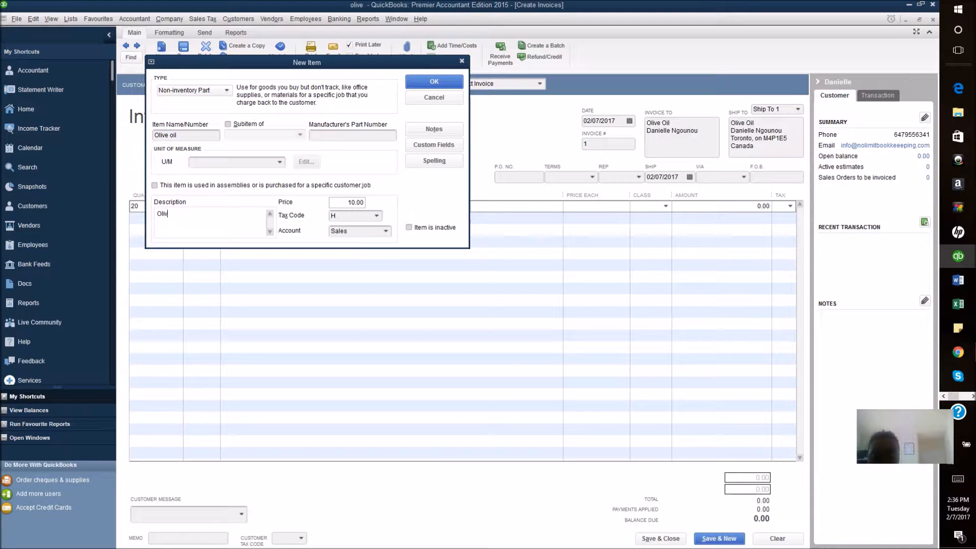
text(e oil bottle)
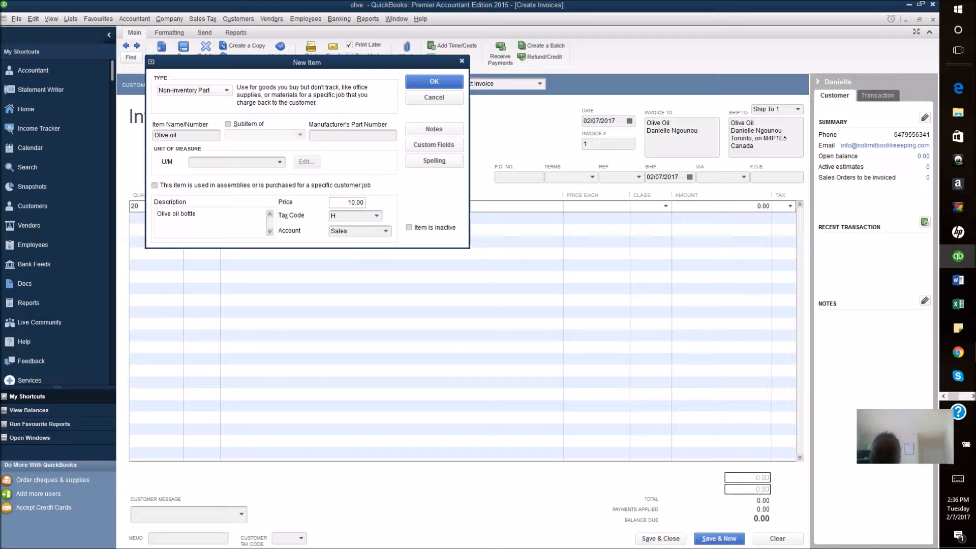
text( unit)
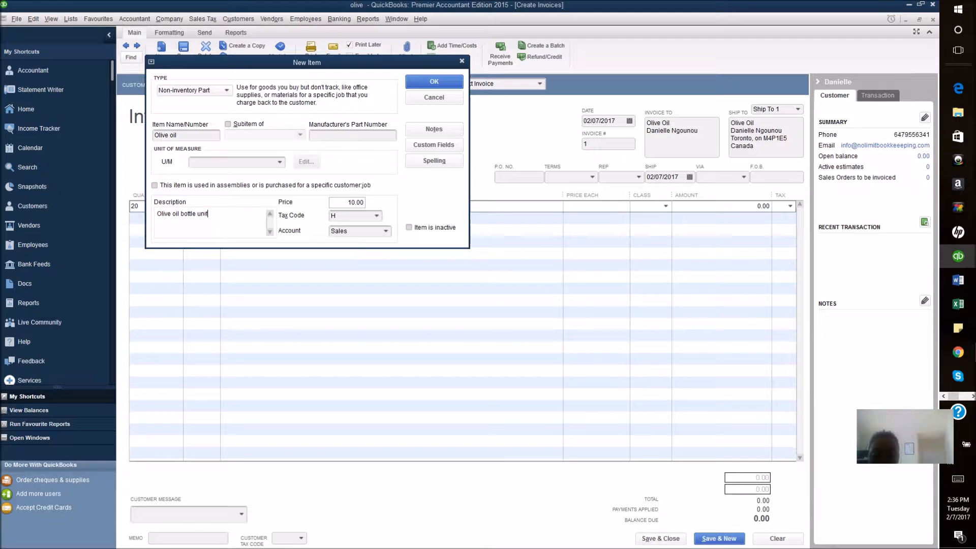
click(430, 82)
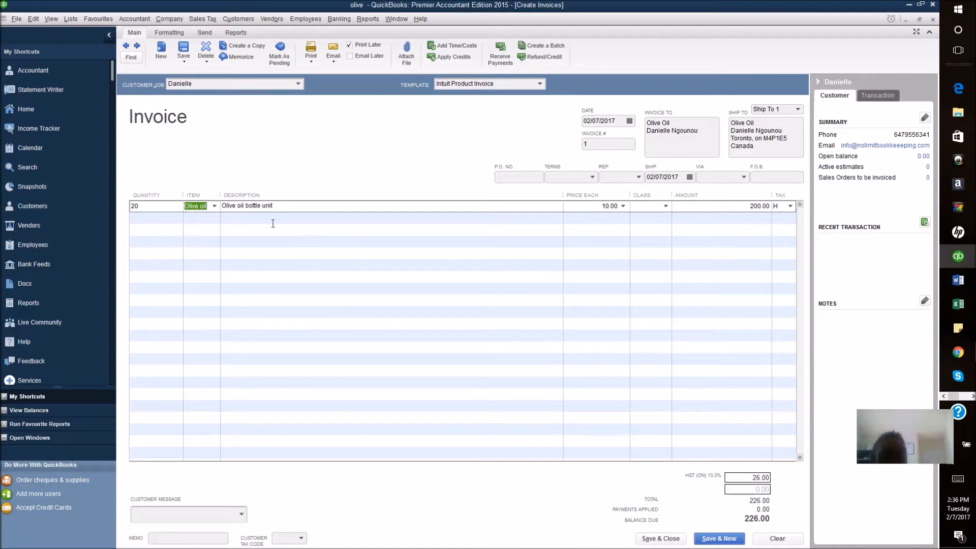
key(Tab)
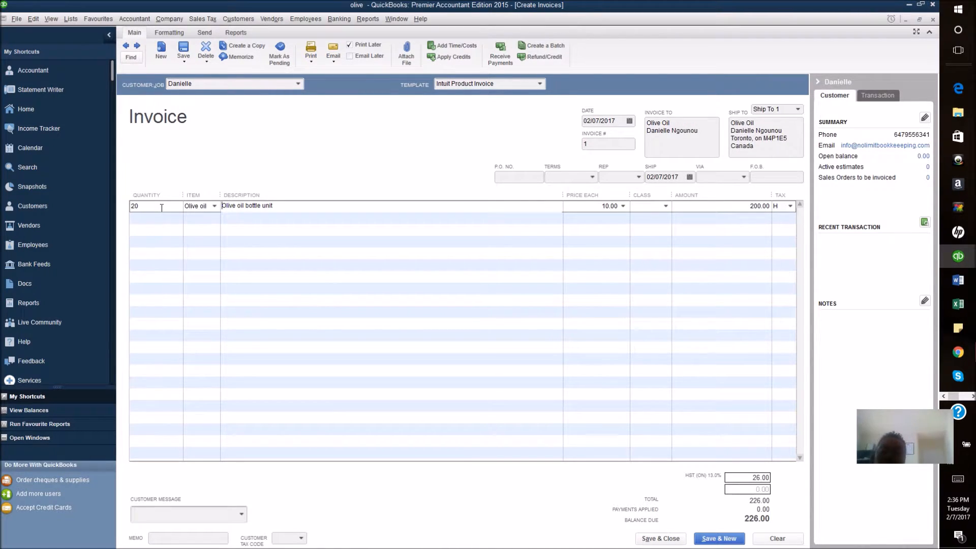
key(Tab)
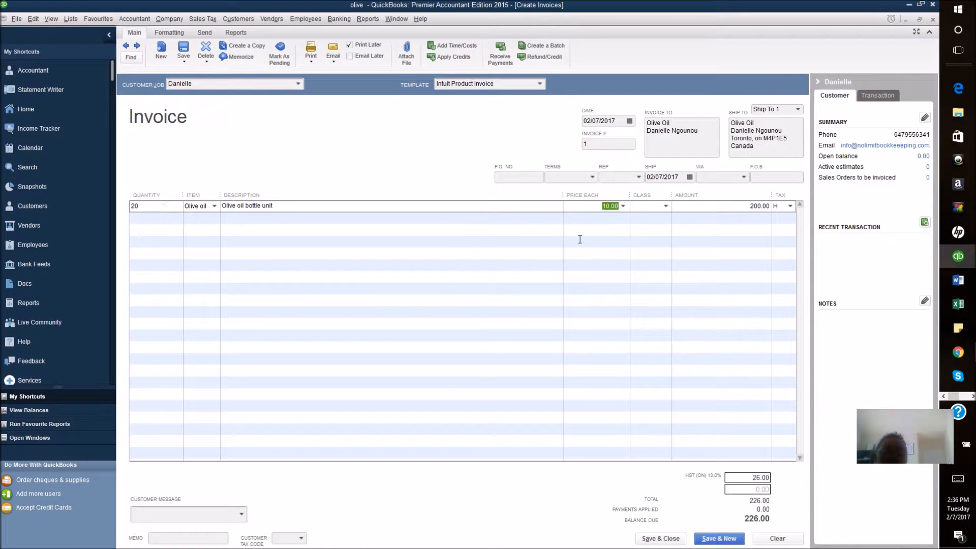
click(620, 208)
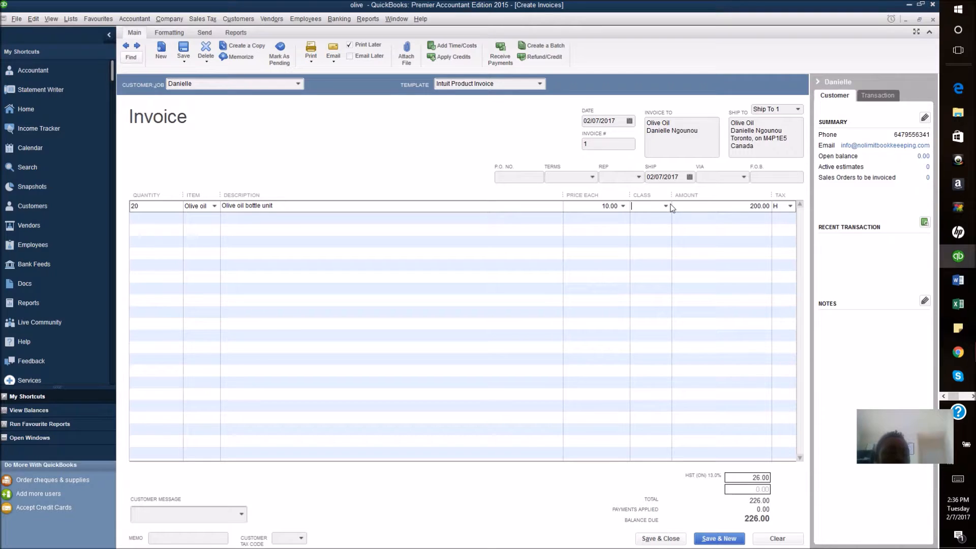
click(653, 205)
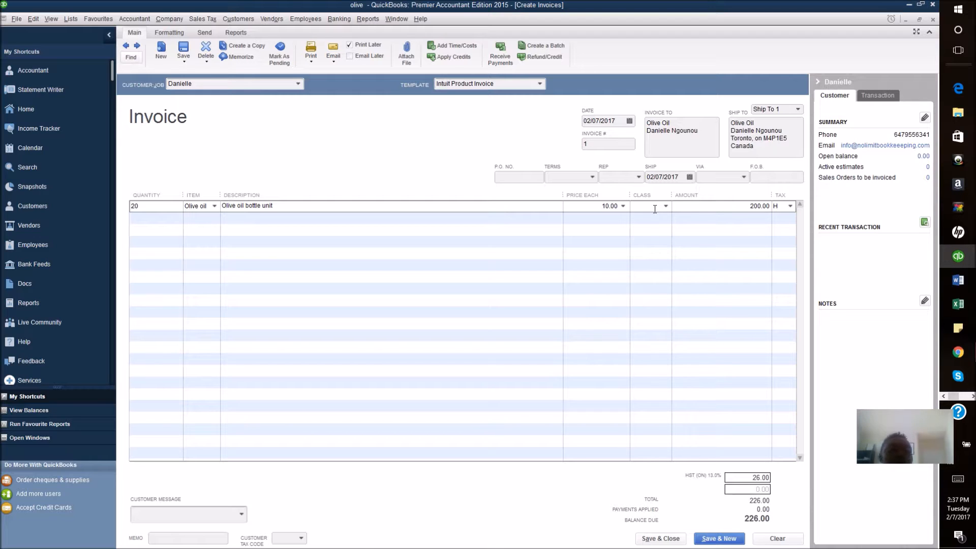
click(667, 207)
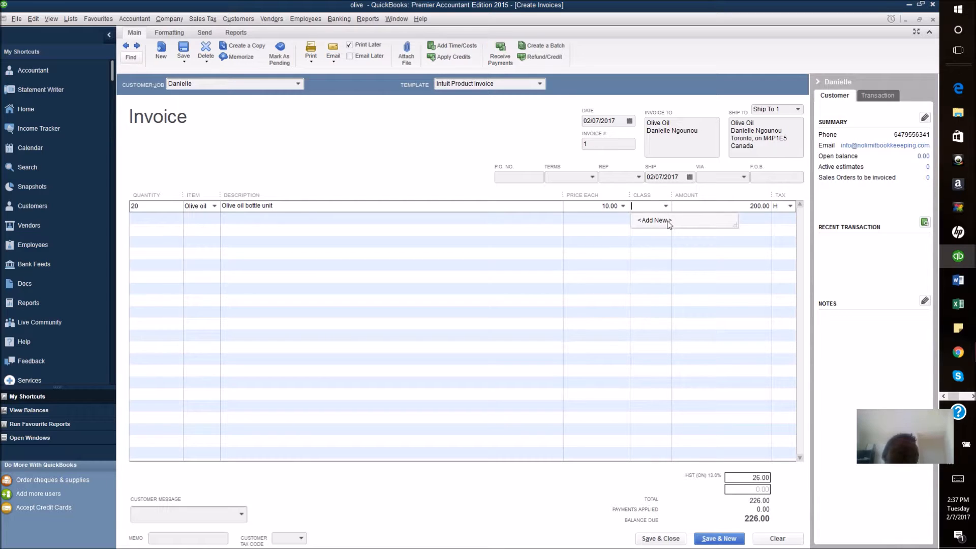
click(417, 182)
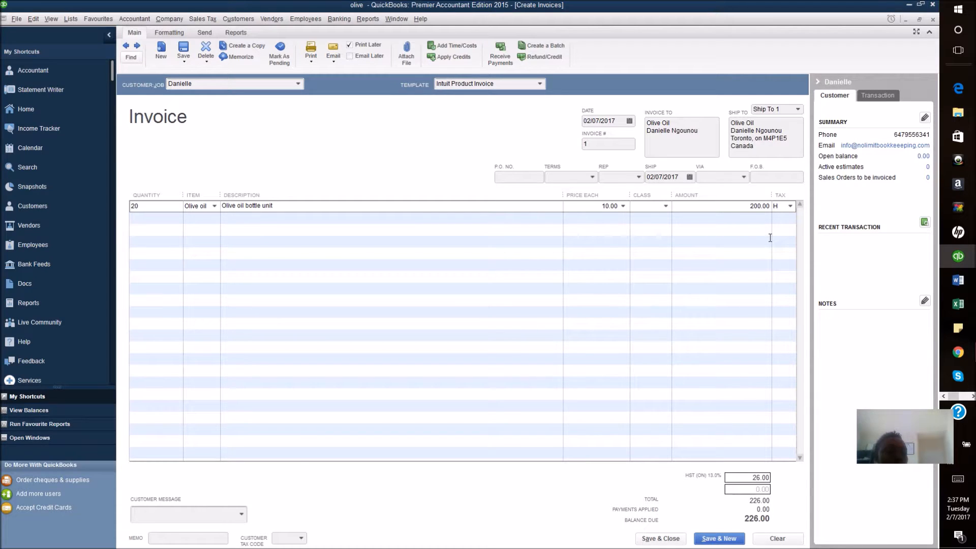
click(791, 206)
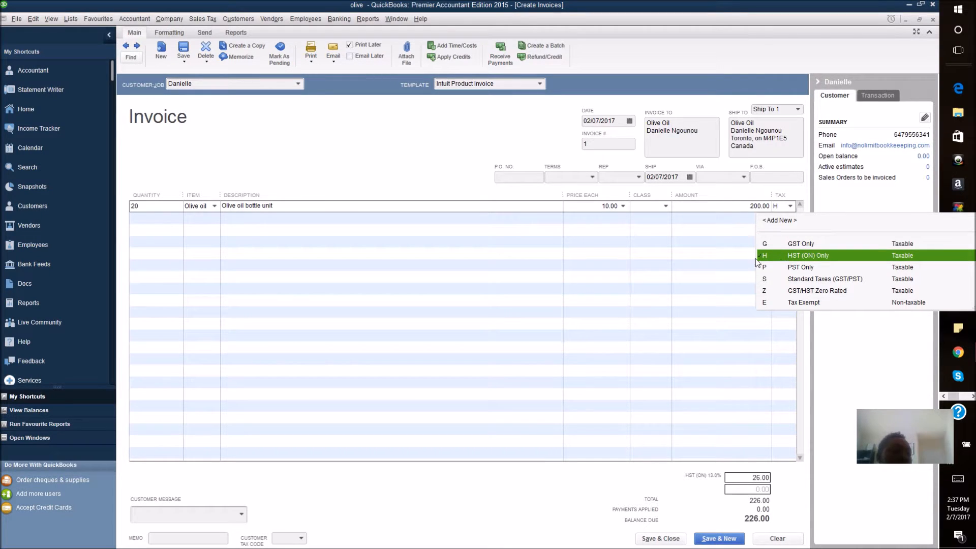
click(797, 258)
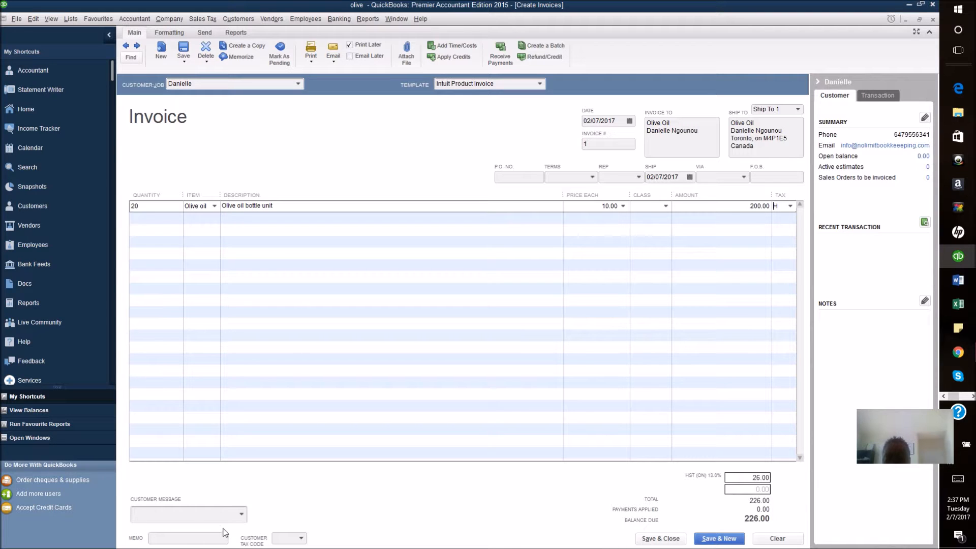
Step: Leave the customer message blank and save and close the 226.00 invoice
click(243, 515)
click(242, 516)
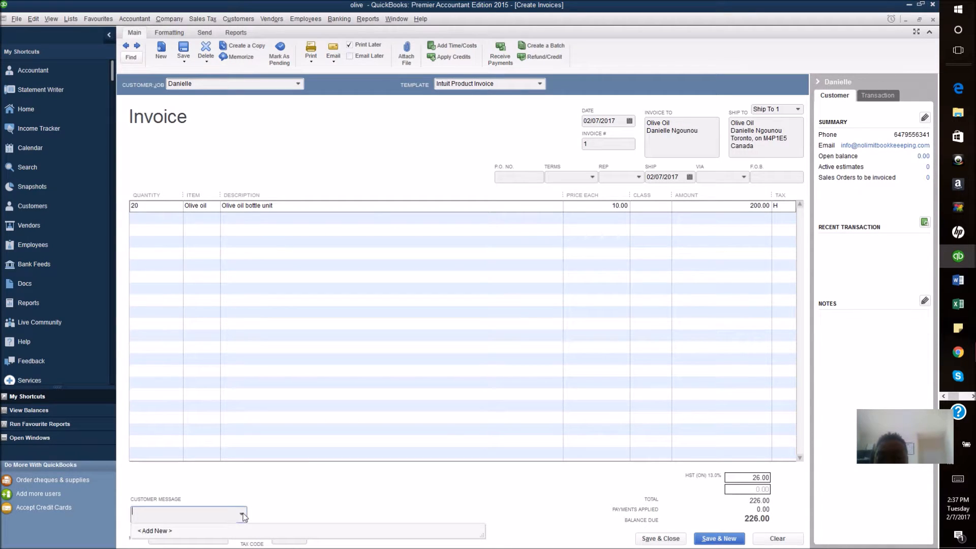
click(166, 528)
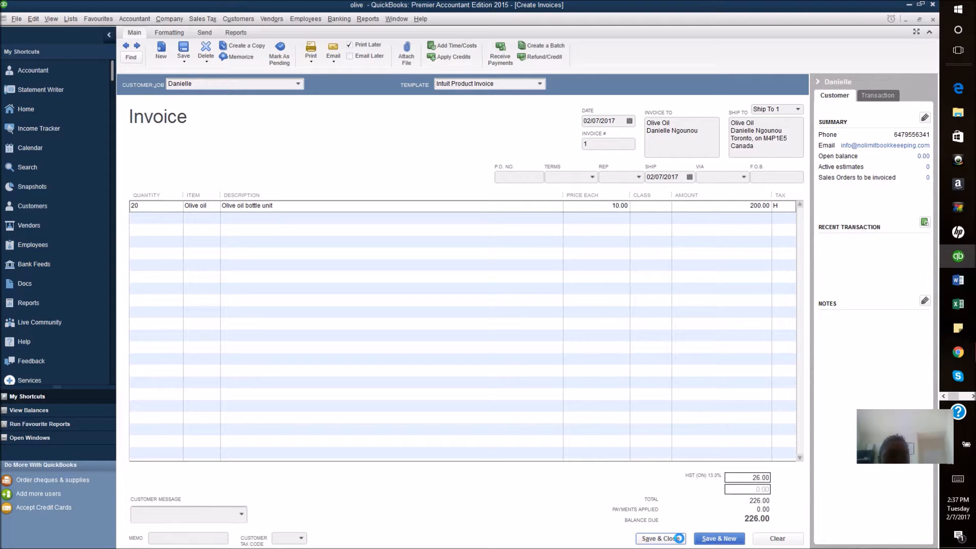
click(679, 538)
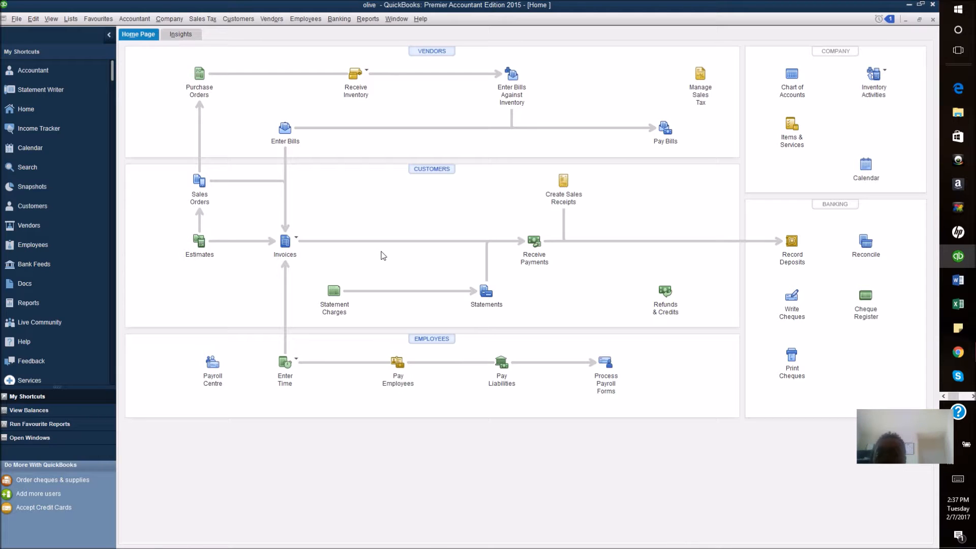
click(297, 239)
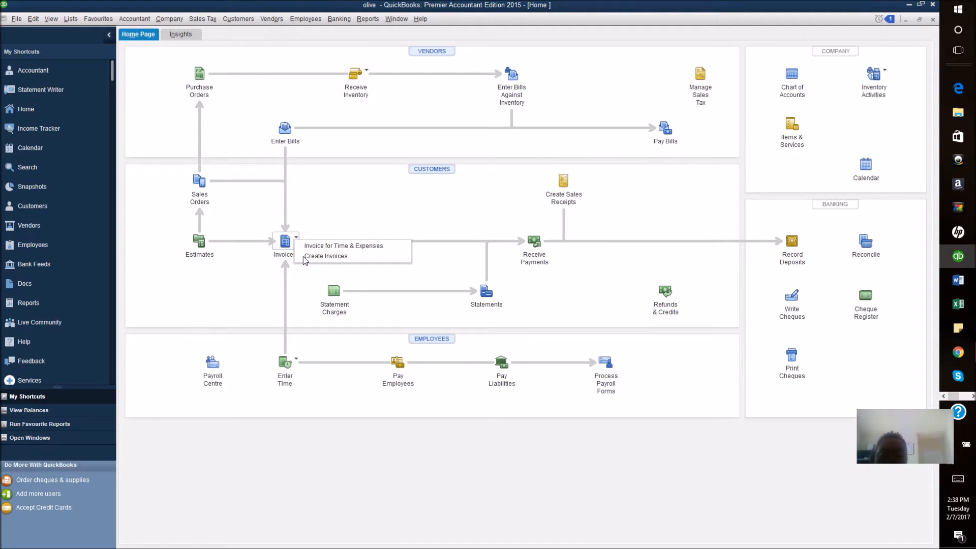
click(324, 206)
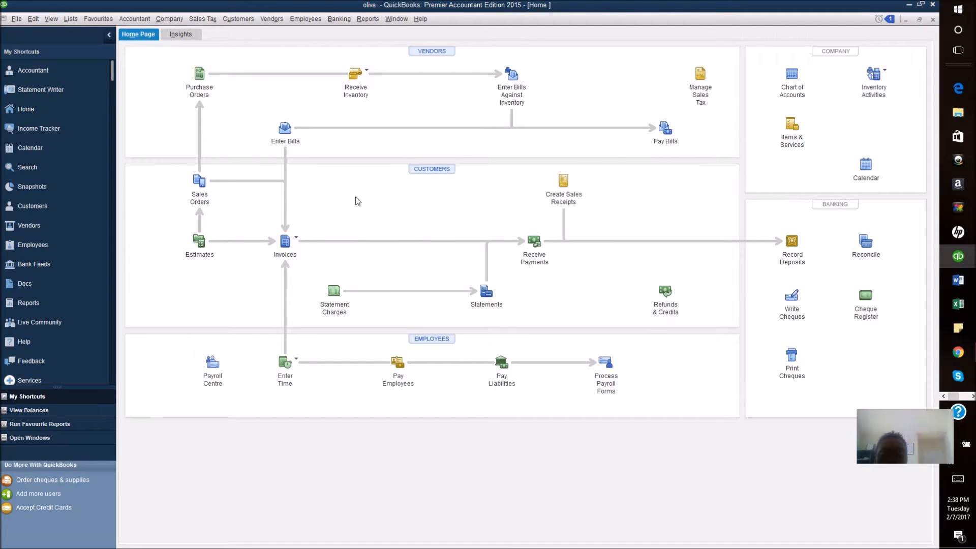
click(296, 238)
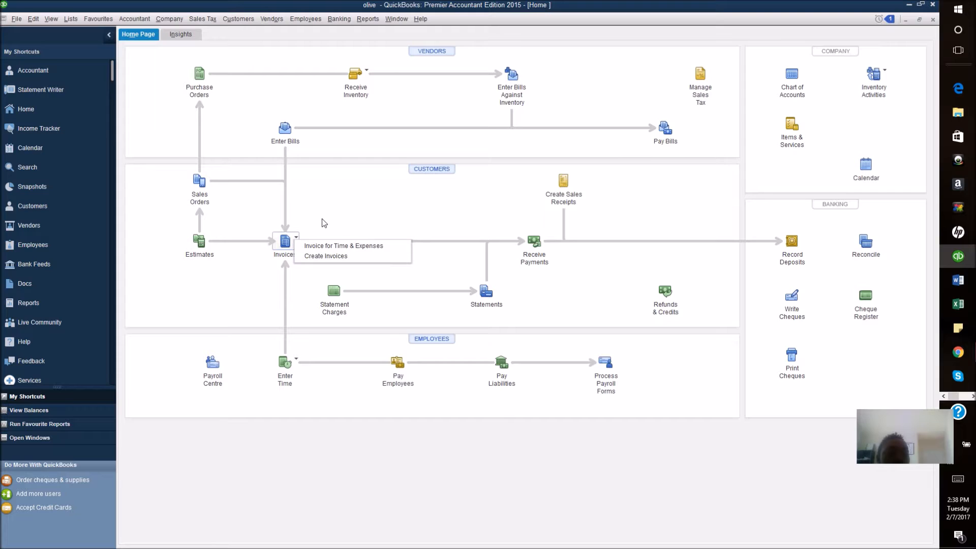
click(335, 204)
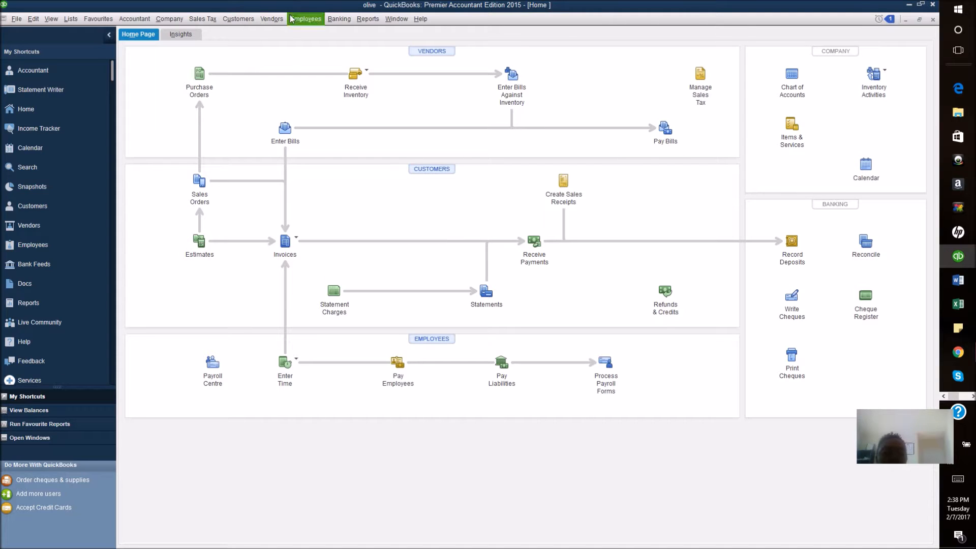
click(232, 19)
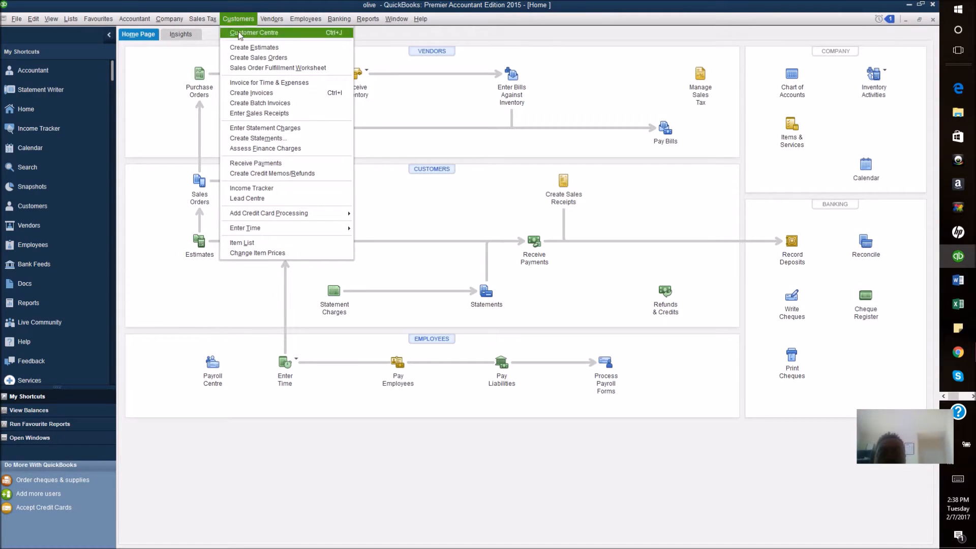
Step: Review the invoice in the Customer Centre, then open the Chart of Accounts
click(240, 33)
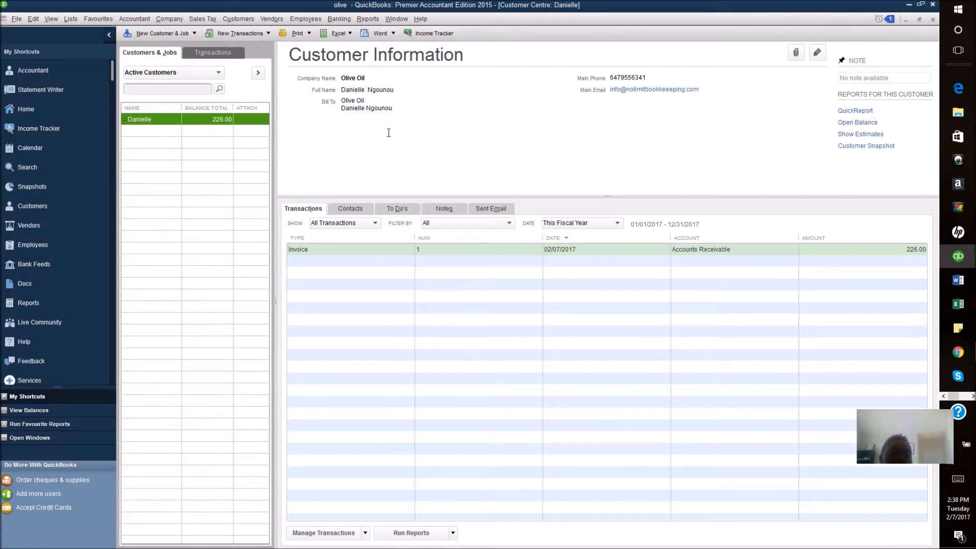
click(73, 23)
click(74, 29)
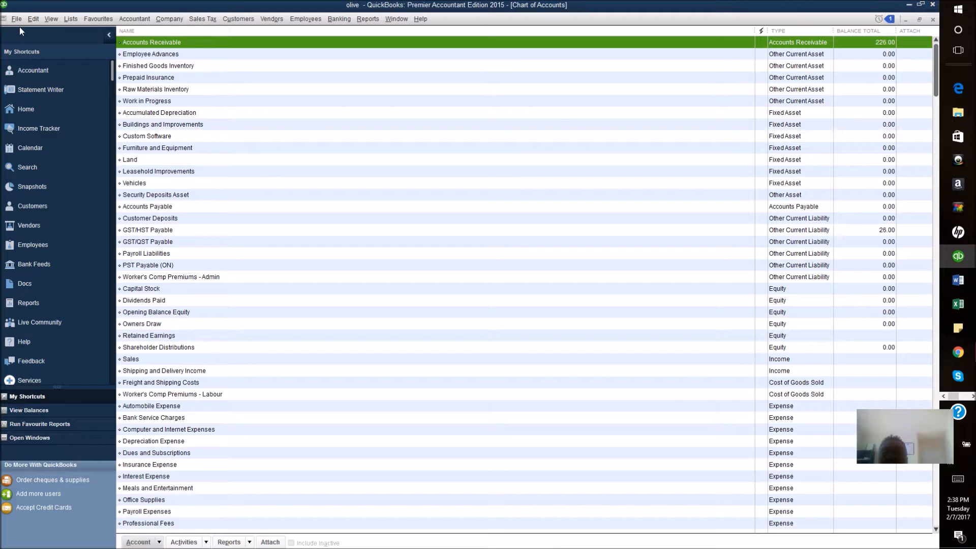
Step: Collapse and restore the My Shortcuts panel, then return to the Home page
click(110, 36)
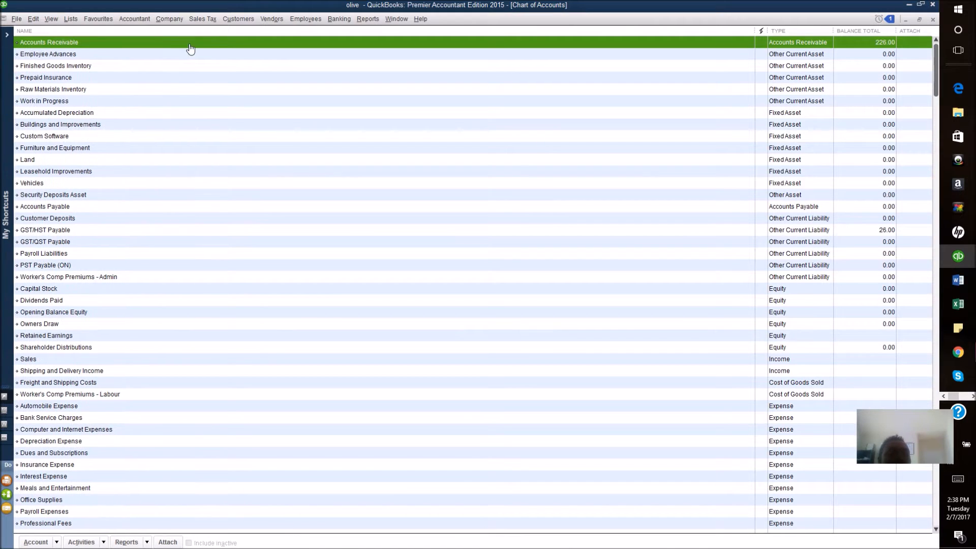
click(7, 35)
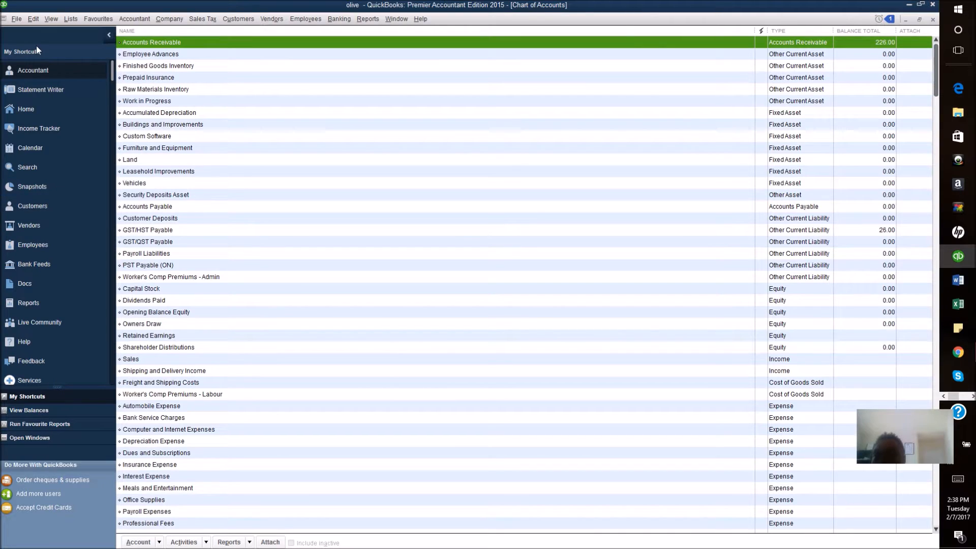
click(53, 111)
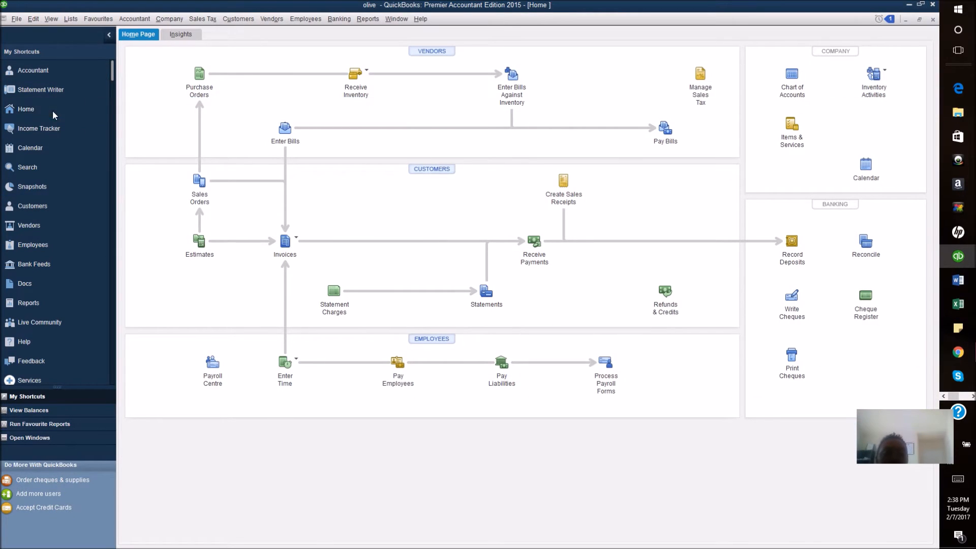
Step: Reopen the 226.00 invoice from the Invoices/Credit Memos to Print reminder
click(889, 19)
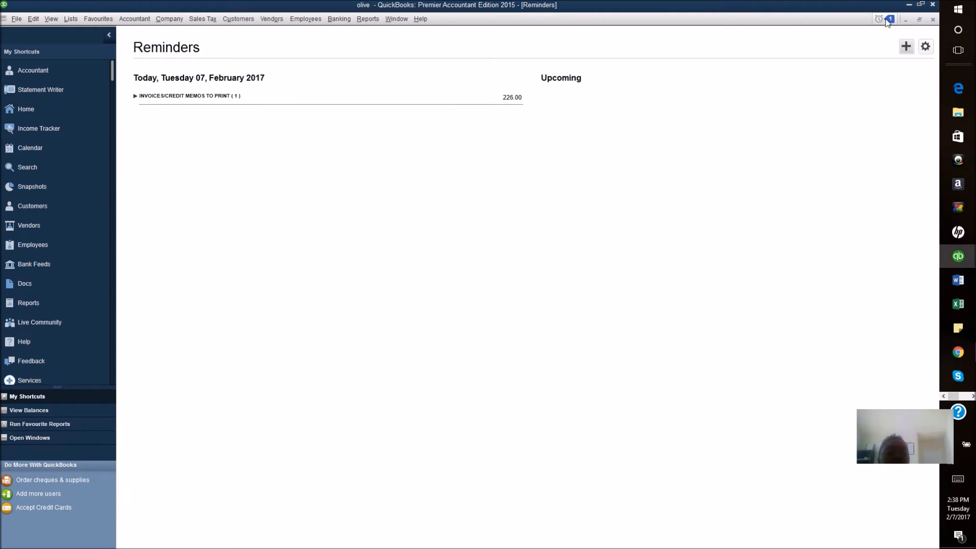
click(222, 97)
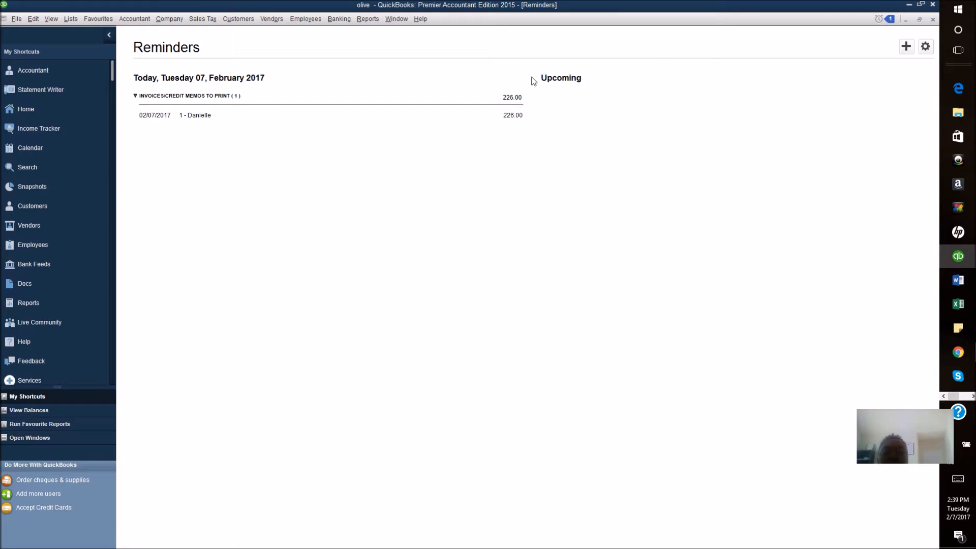
double_click(184, 117)
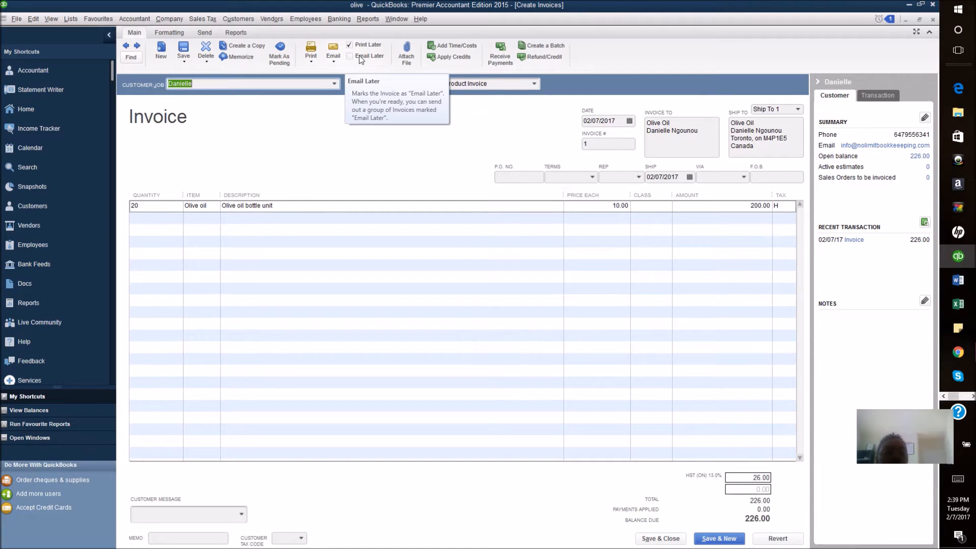
Step: Print-preview invoice 1 for 226.00, acknowledging the missing business number and shipping labels notices
click(333, 63)
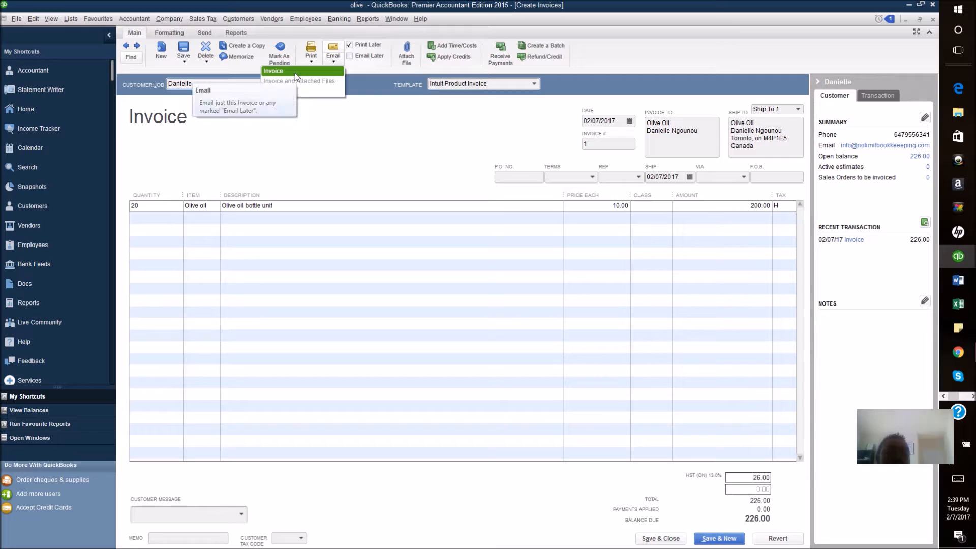
click(310, 61)
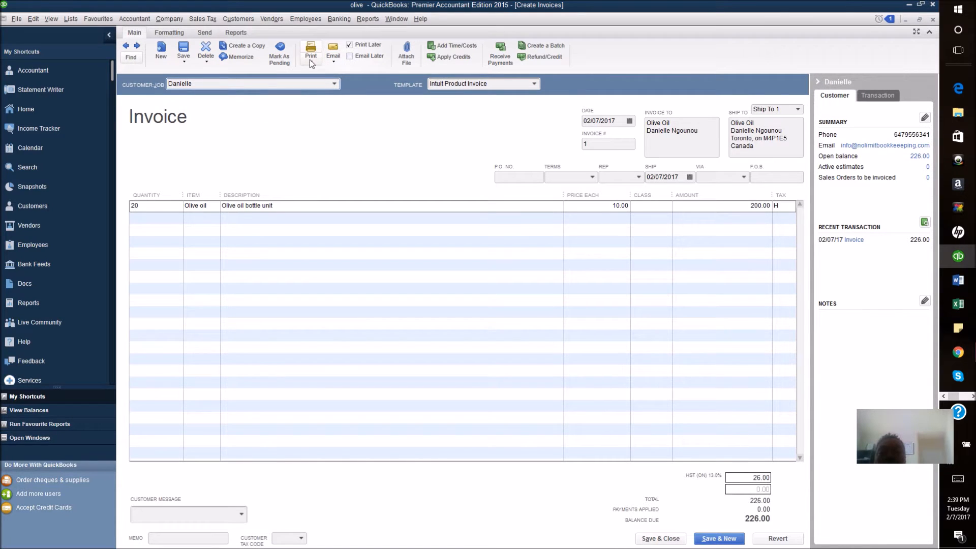
click(310, 59)
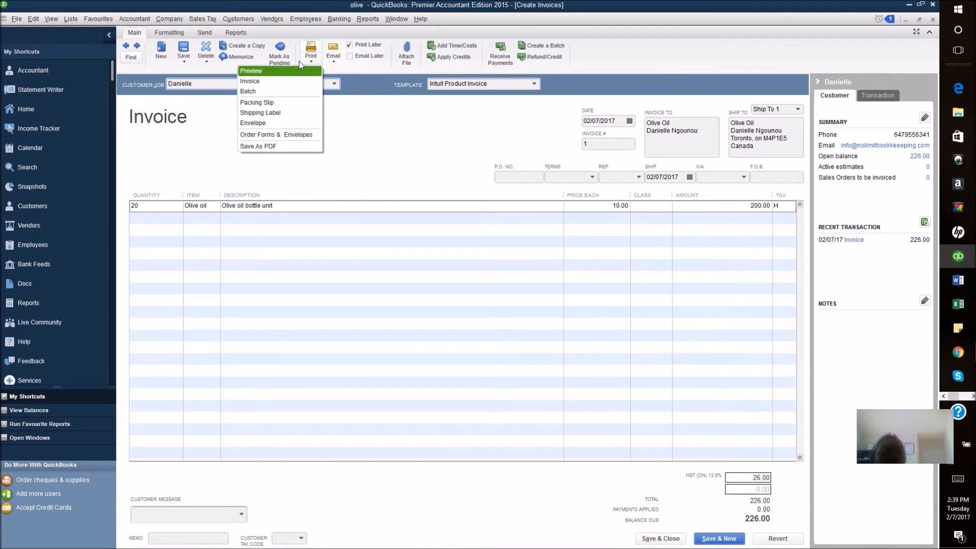
click(257, 73)
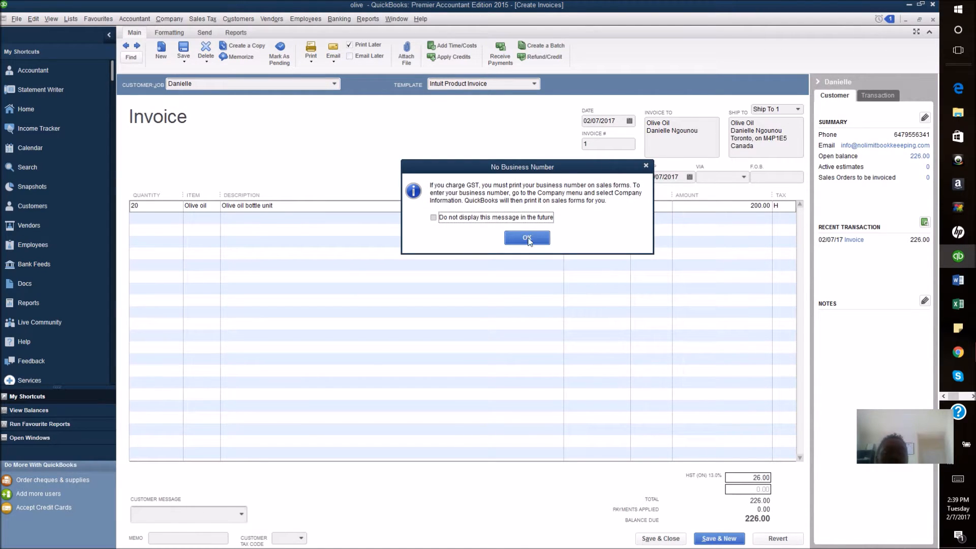
click(532, 241)
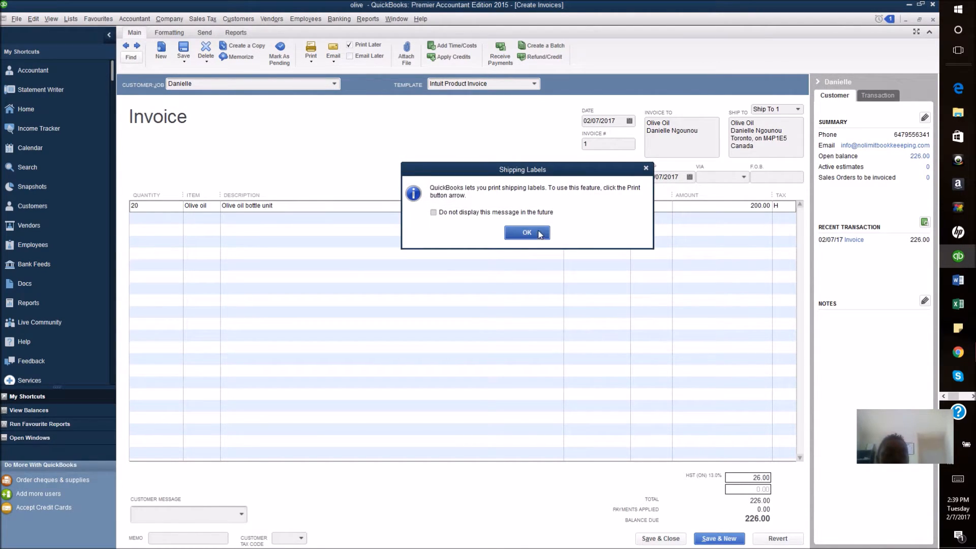
click(533, 234)
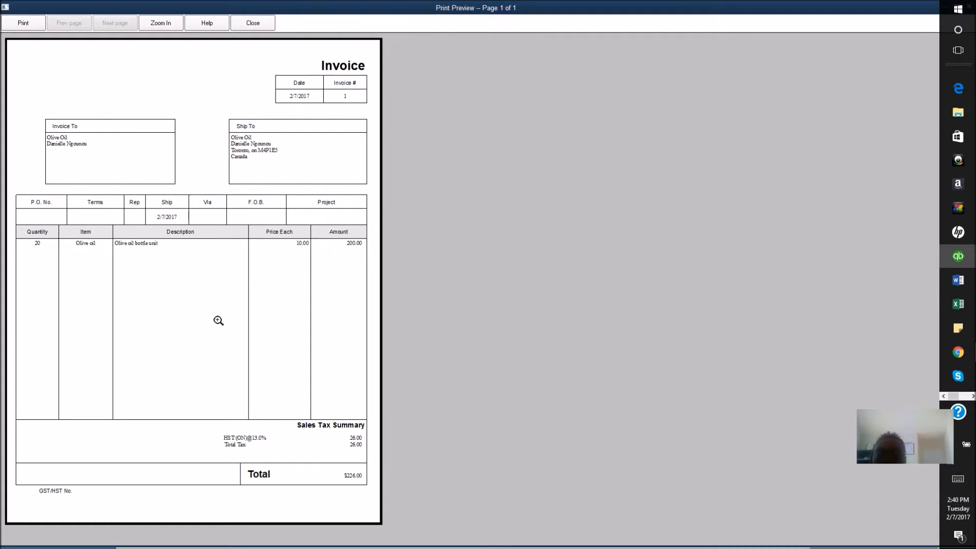
Step: Close the print preview to get back to invoice 1 showing 226.00 due
click(255, 23)
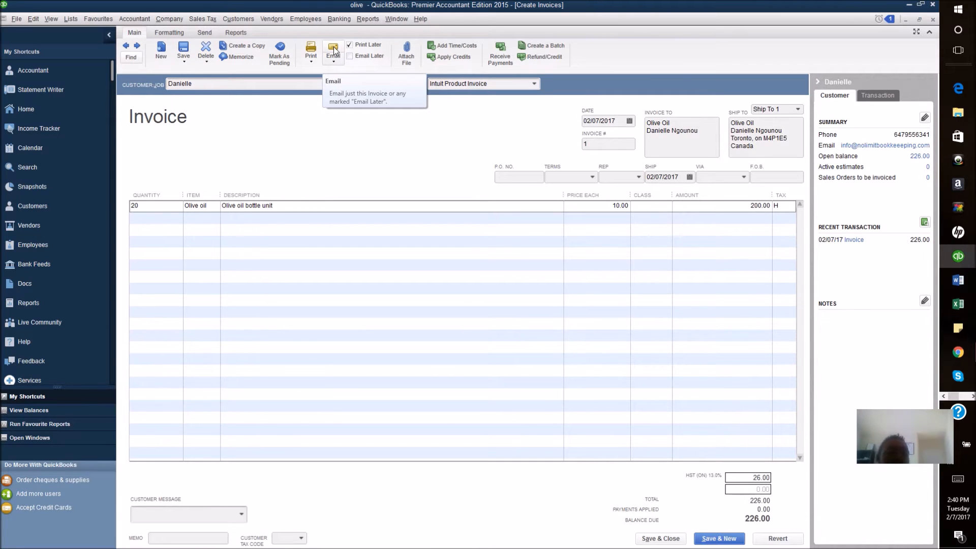
Step: Save and close invoice 1, dismiss Reminders, and open blank sales receipt 1 dated 02/07/2017
click(668, 540)
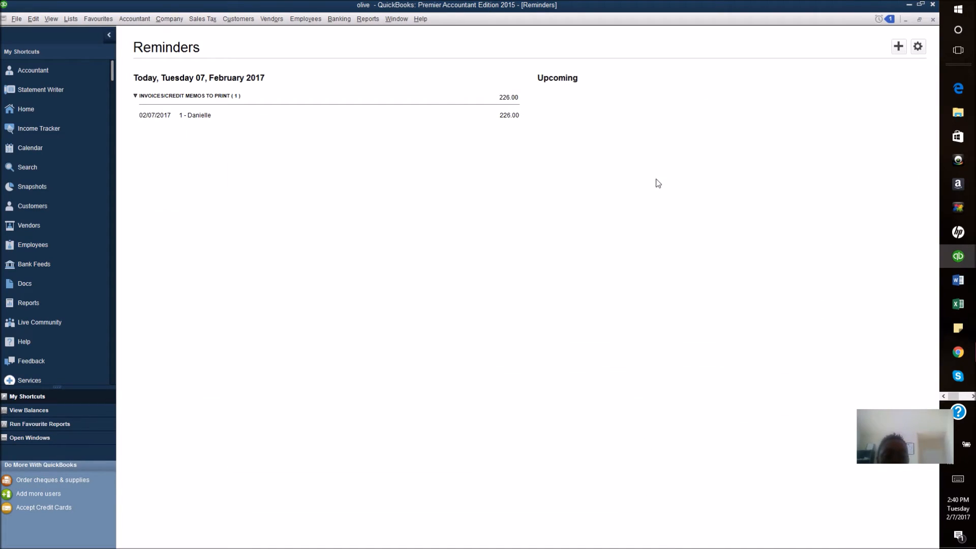
click(933, 19)
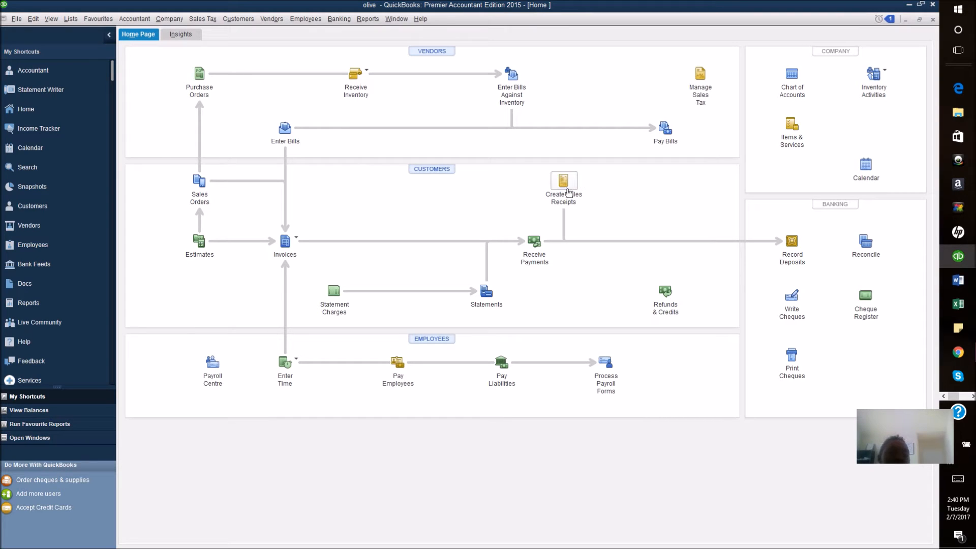
click(564, 180)
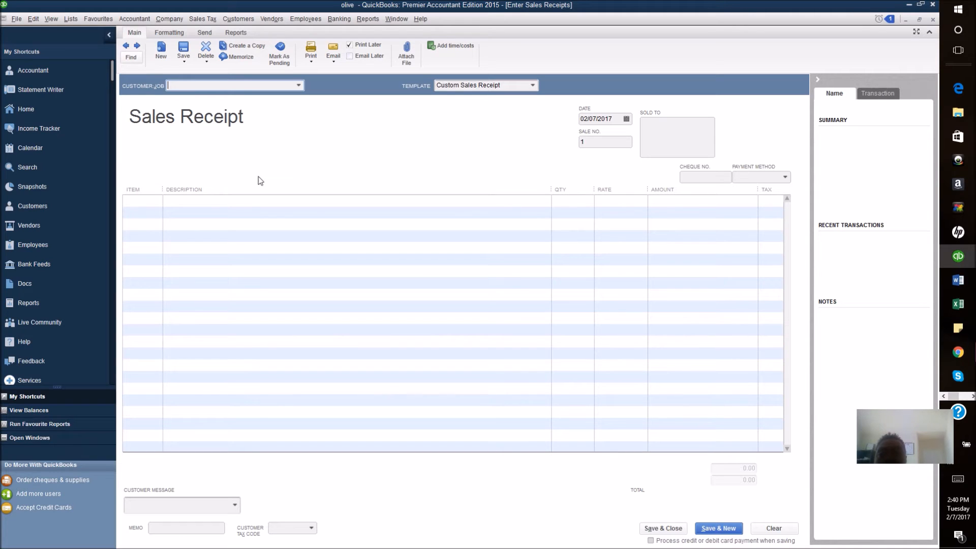
Step: Enter the customer's receipt for 25 Olive oil at 10.00 with HST (ON), total 282.50, then Save & New
click(298, 87)
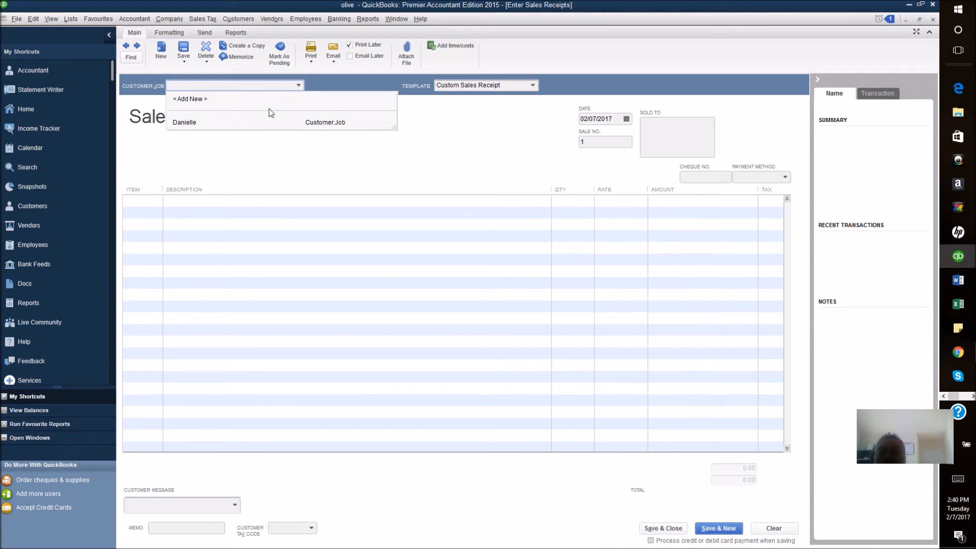
click(260, 122)
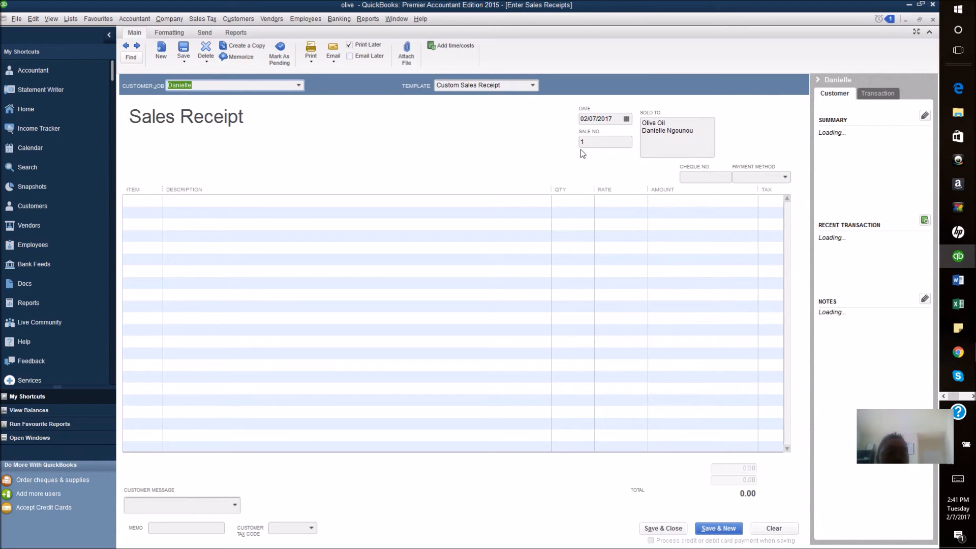
click(146, 207)
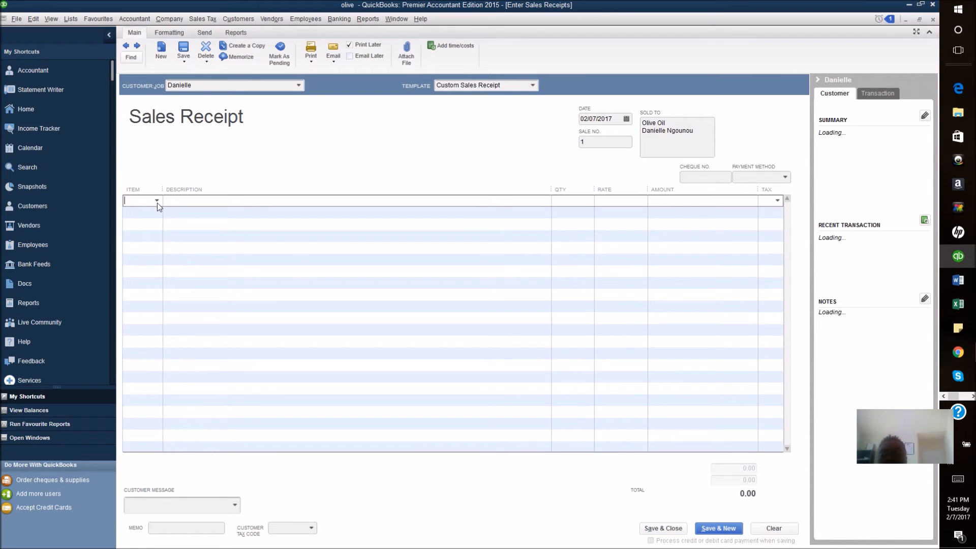
click(157, 201)
click(162, 239)
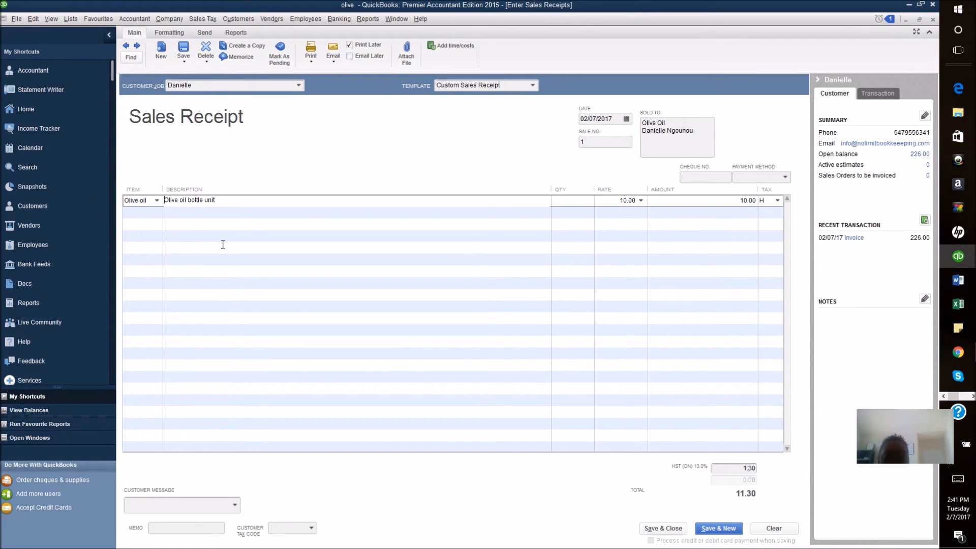
click(581, 202)
text(25)
key(Tab)
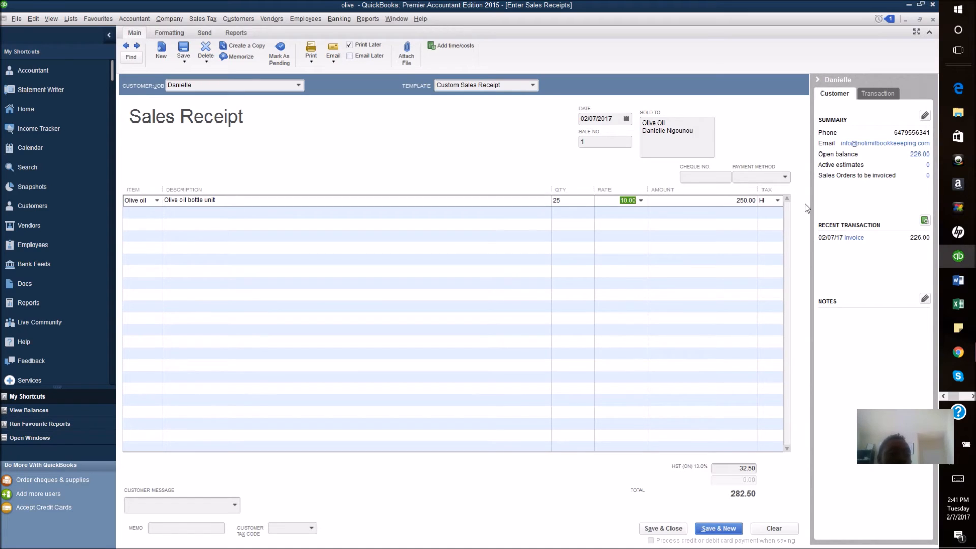
click(778, 201)
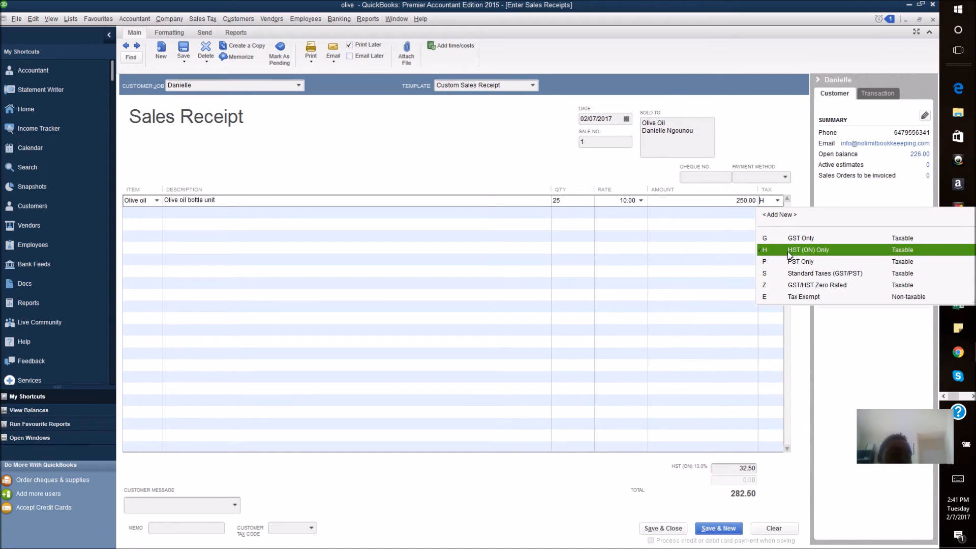
click(789, 251)
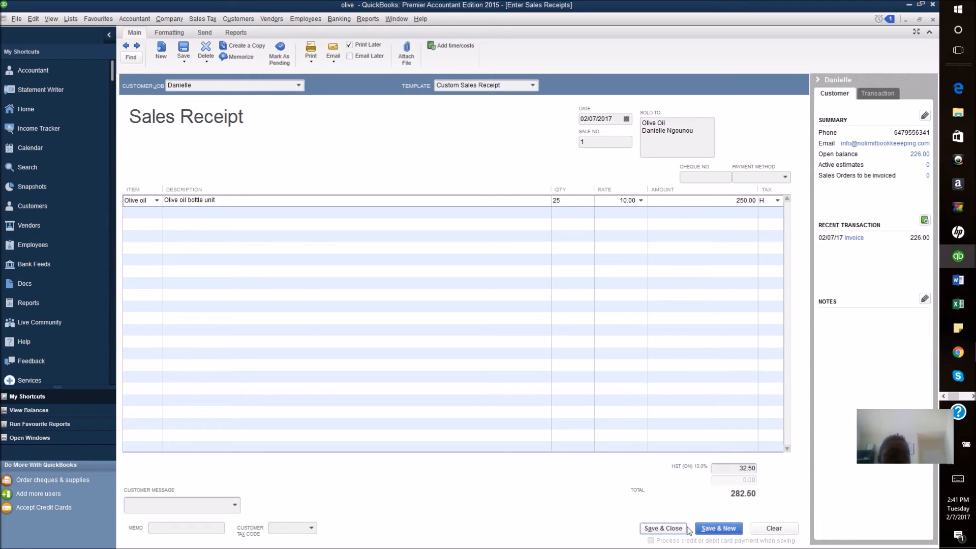
click(715, 536)
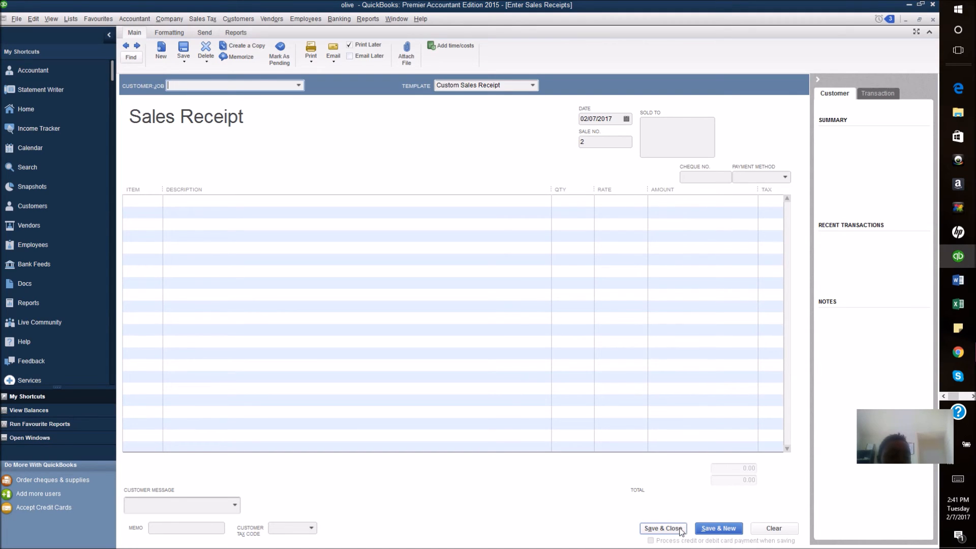
Step: Close blank receipt 2, confirm the 282.50 receipt under Sales Receipts to Print, and go Home
click(664, 529)
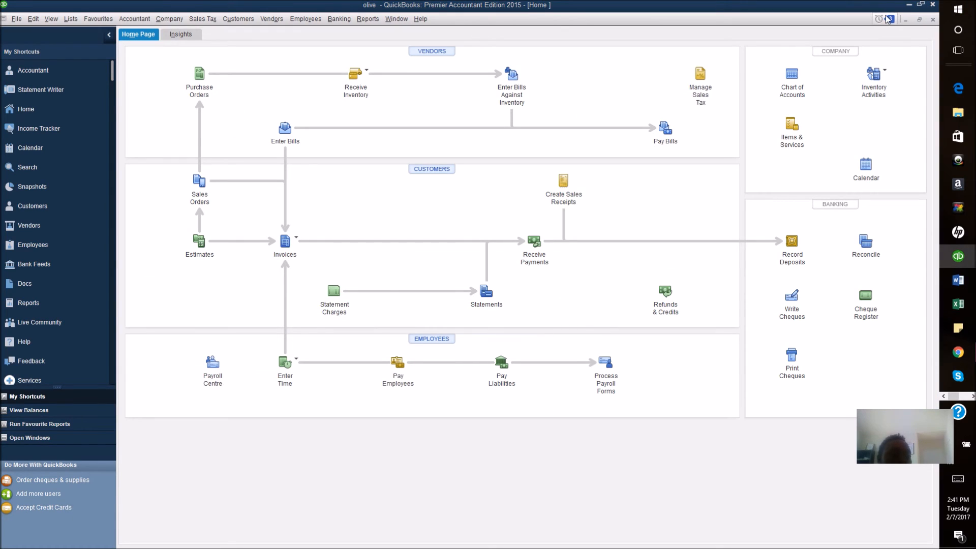
click(888, 20)
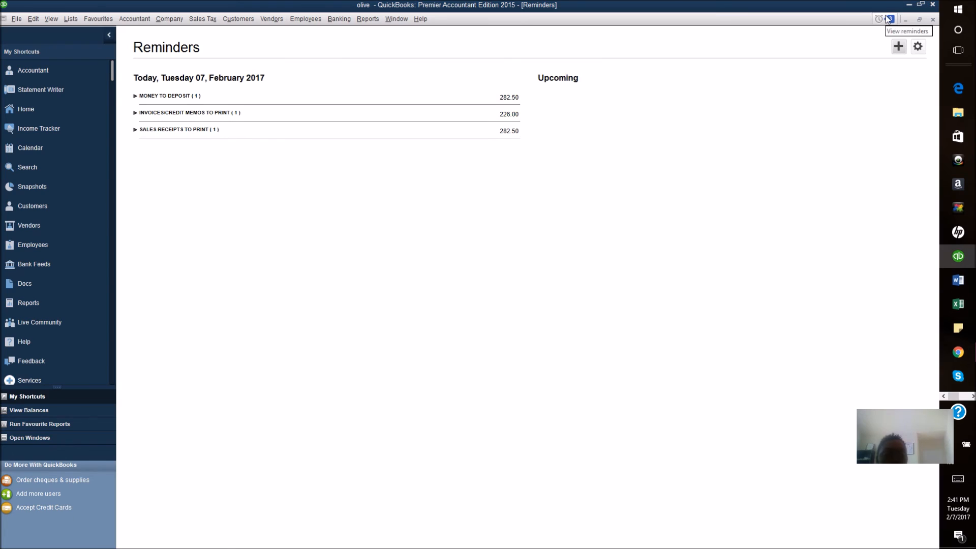
click(199, 130)
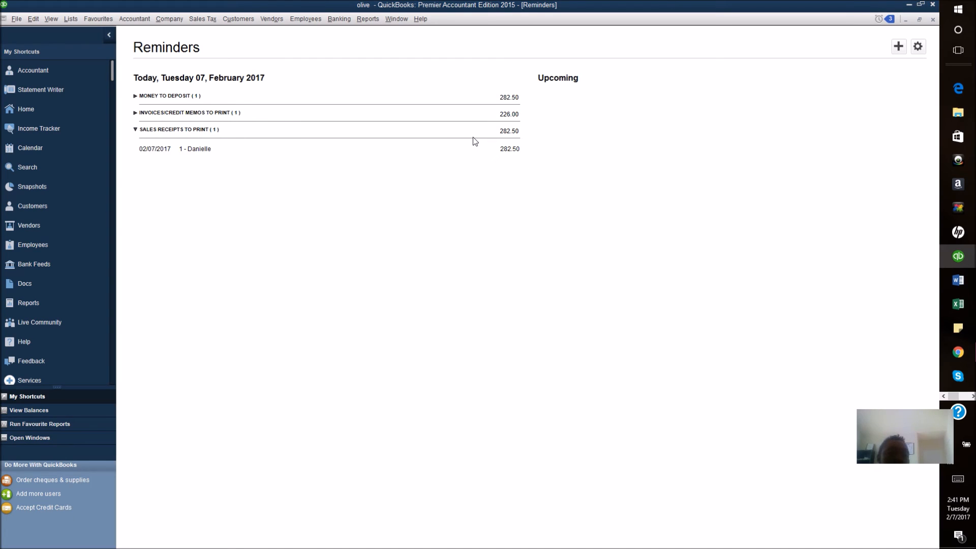
click(39, 106)
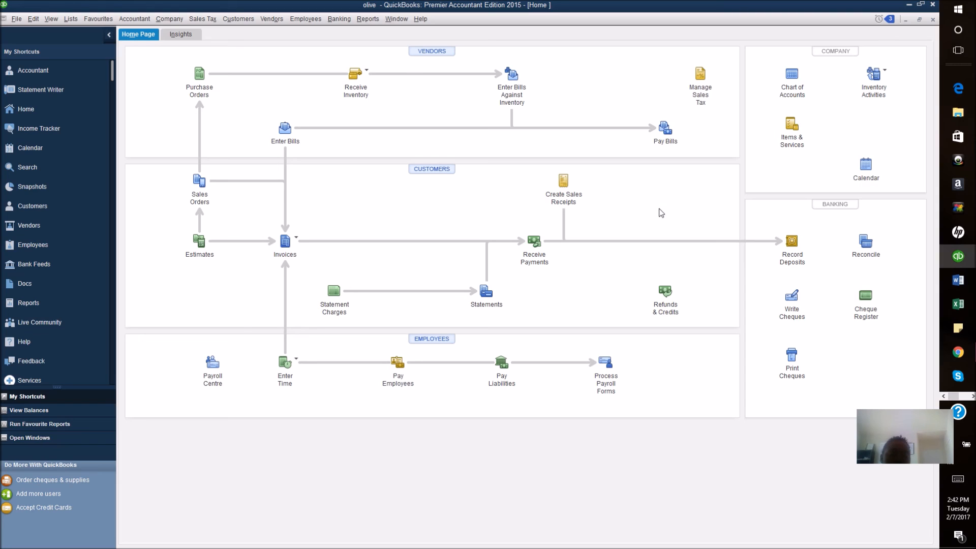
Step: Bring the OBS 17.0.2 main window to the front from the taskbar
click(973, 397)
click(959, 88)
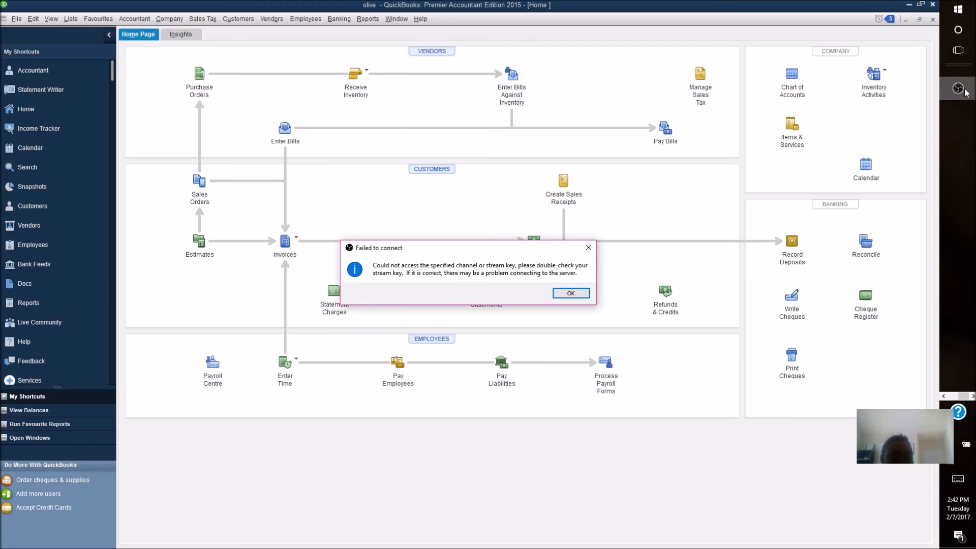
click(963, 91)
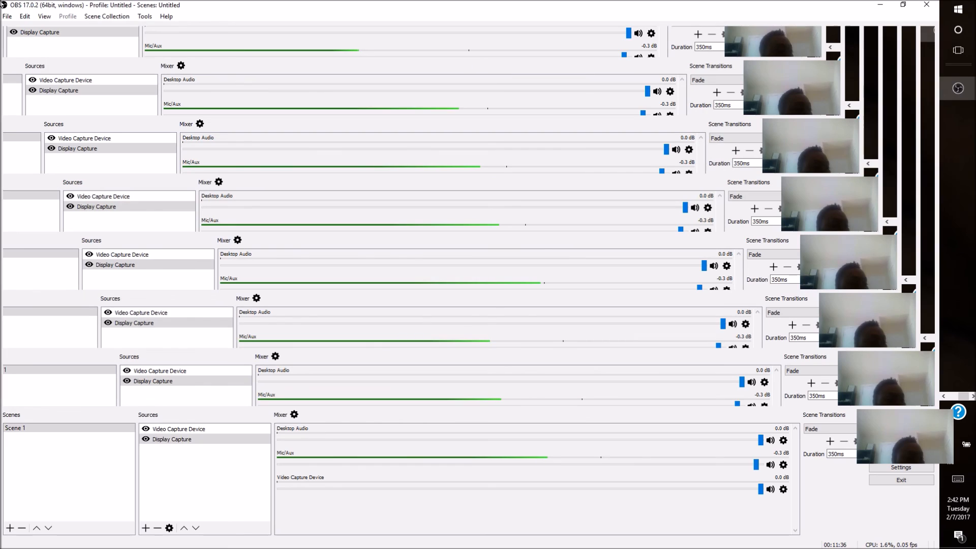